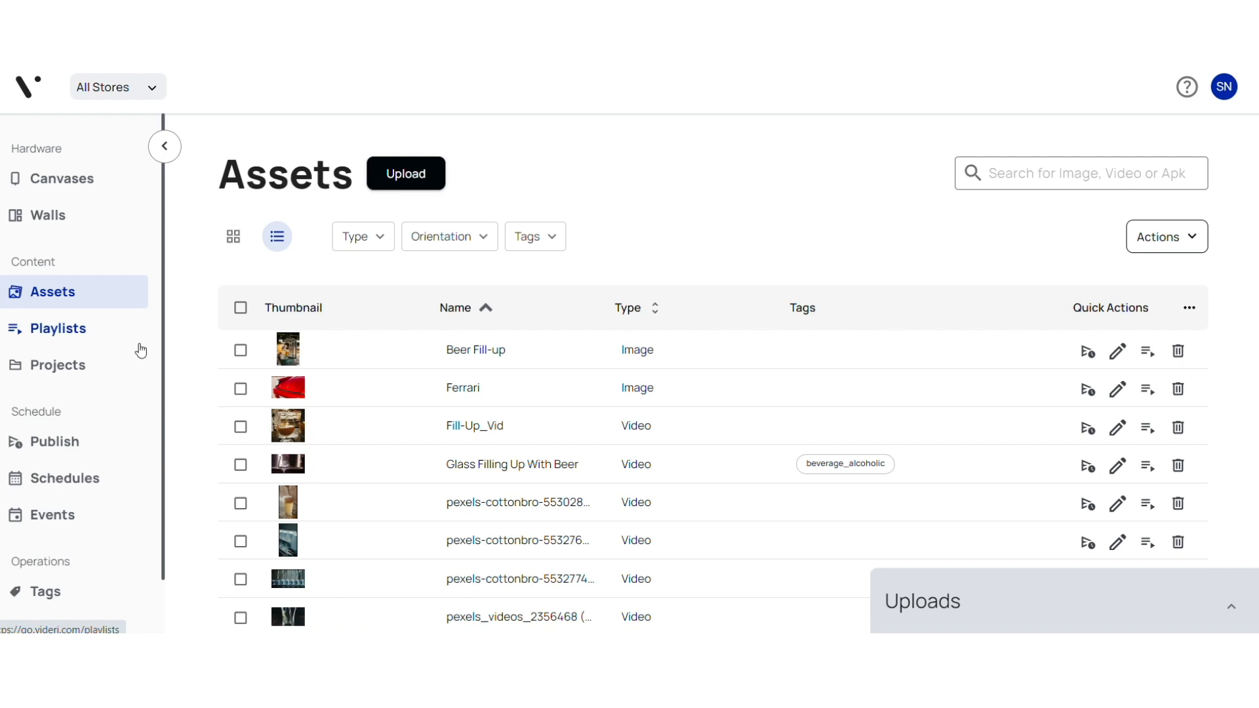
Open the Publish page and review the day's schedule for the Front window canvas.
left_click(57, 451)
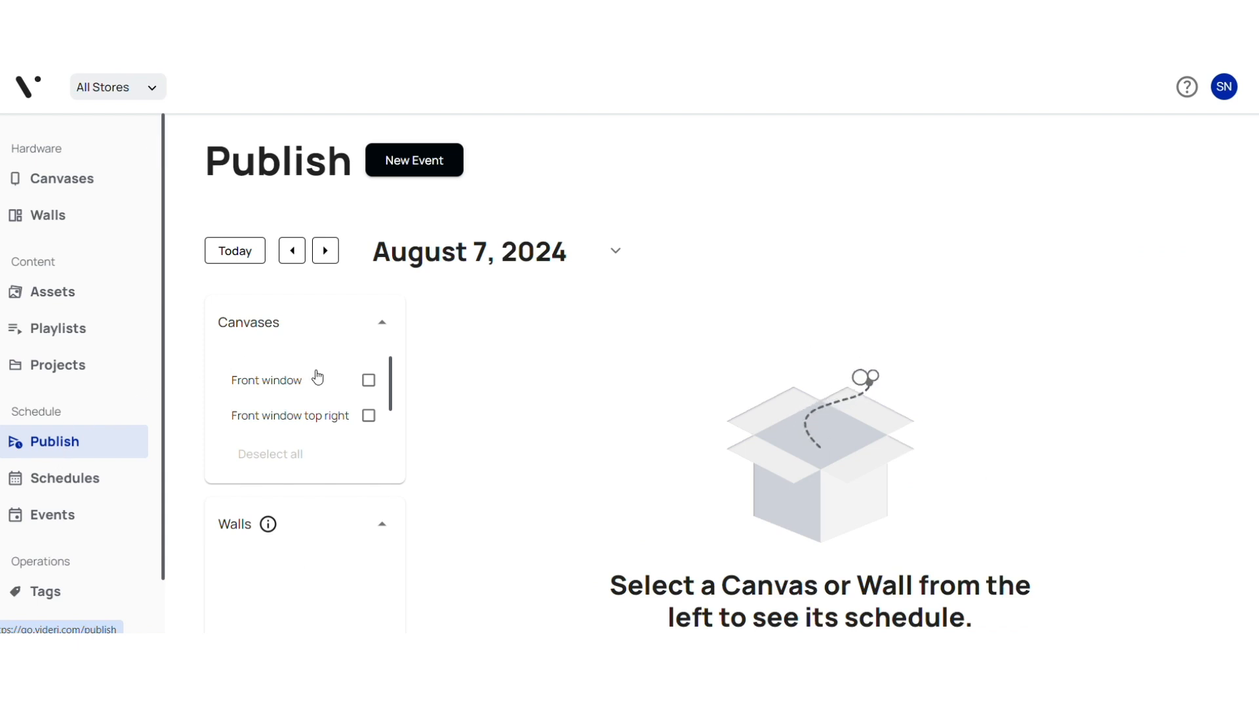
left_click(369, 383)
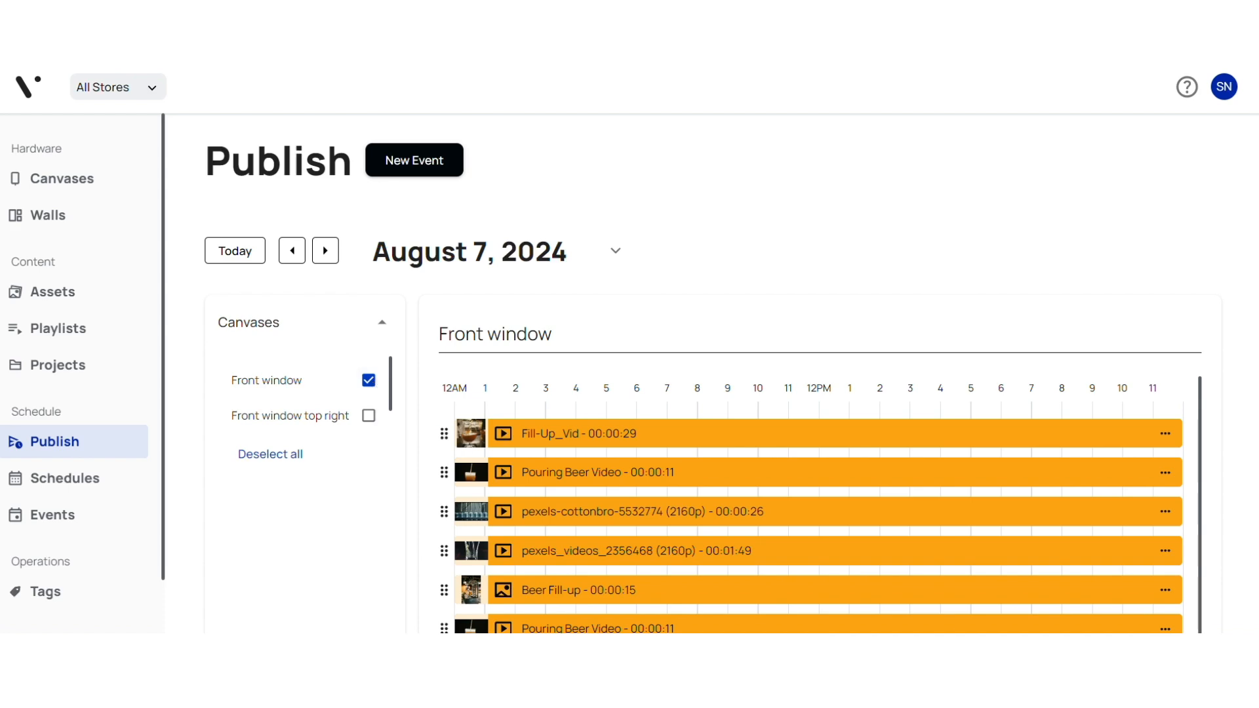
scroll(1235, 239, "down", 6)
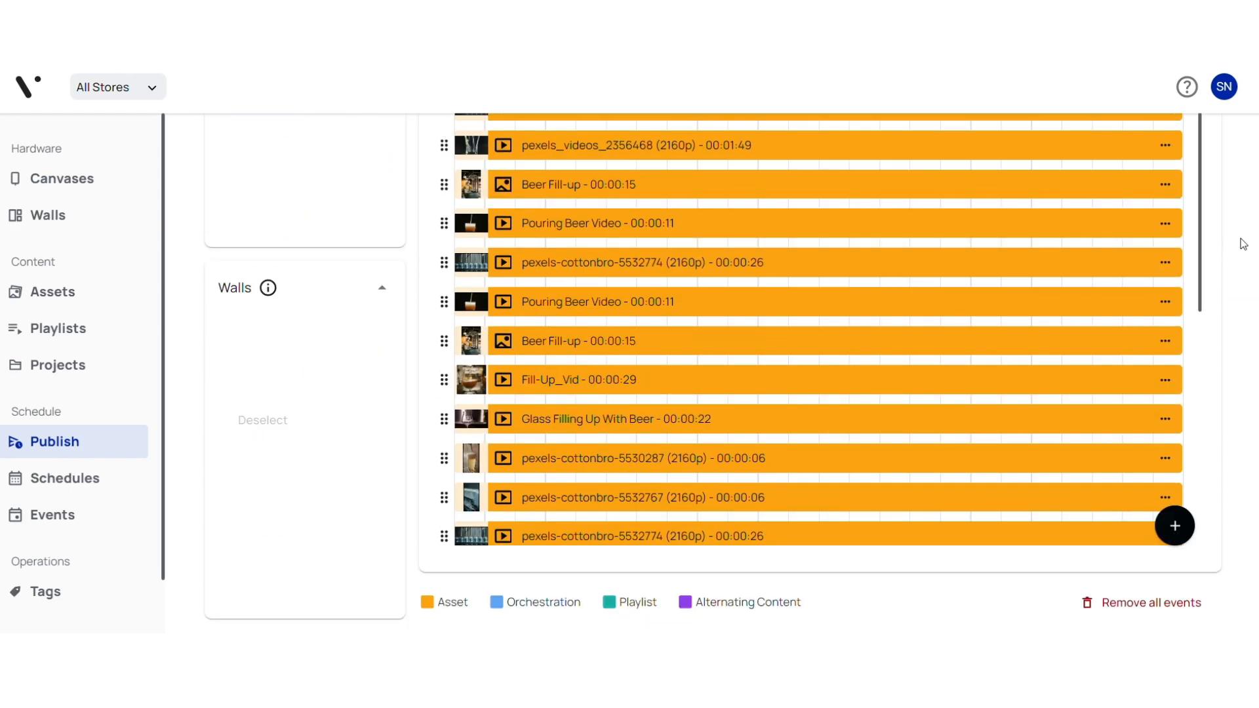
scroll(1245, 238, "up", 5)
scroll(1253, 238, "up", 1)
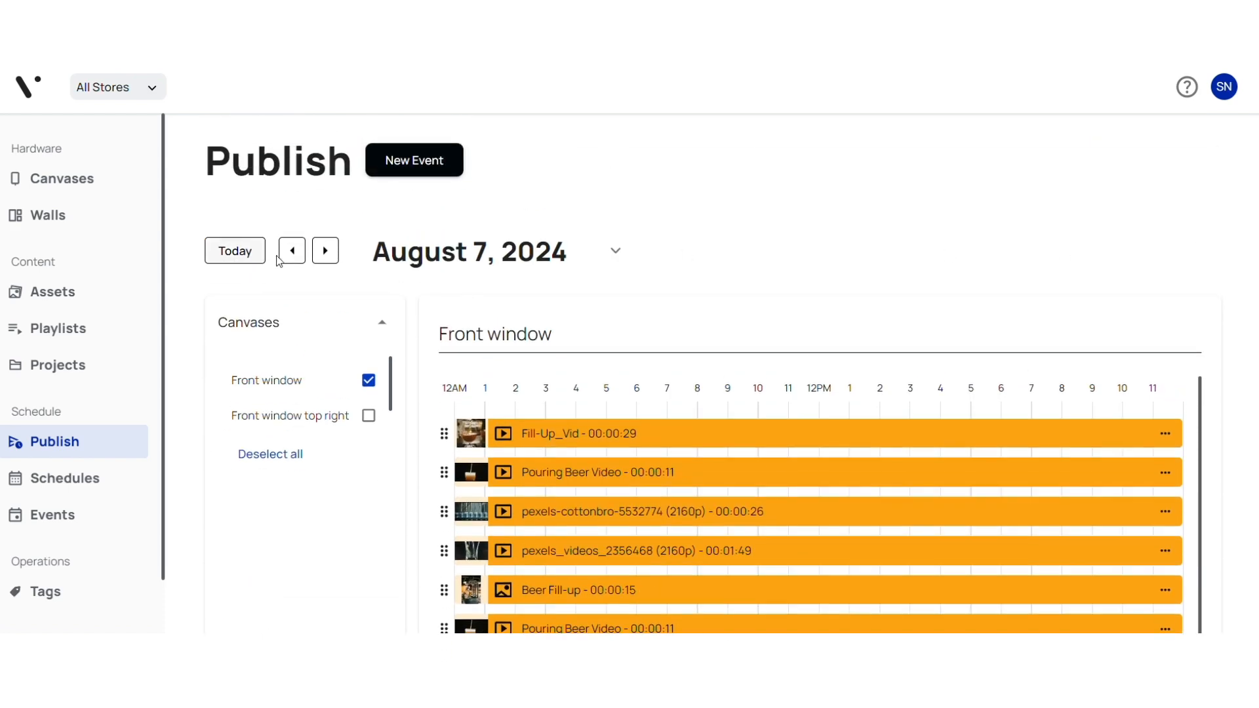
Browse the Front window schedule back to August 6, 2024, and day by day forward to August 10, 2024.
left_click(293, 254)
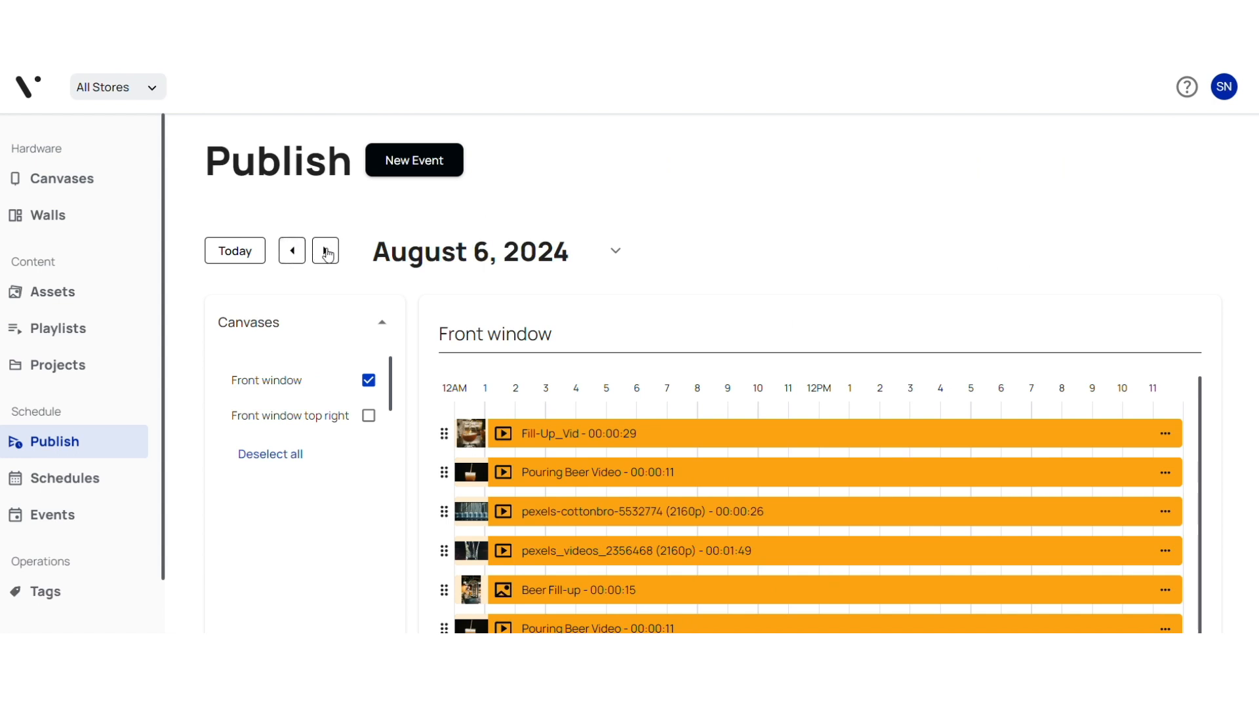
left_click(326, 253)
left_click(327, 252)
left_click(326, 252)
left_click(327, 252)
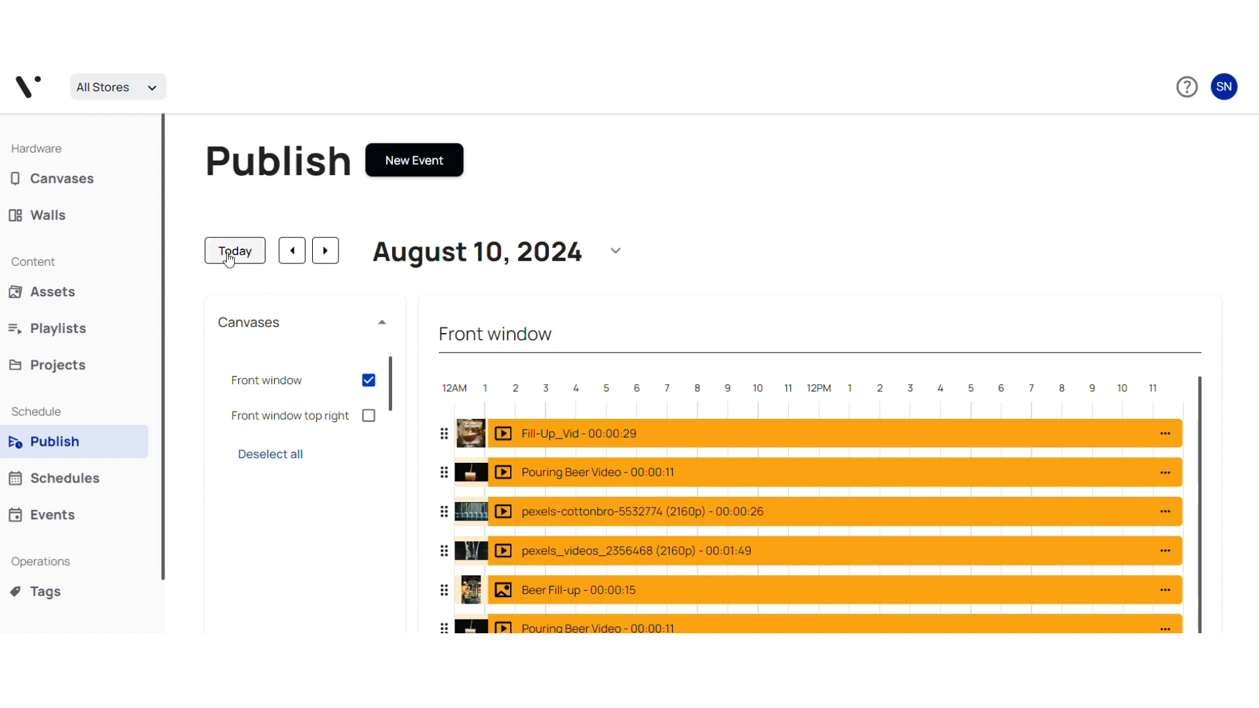
Show the schedule for August 23, 2024, and return to today's date.
left_click(471, 257)
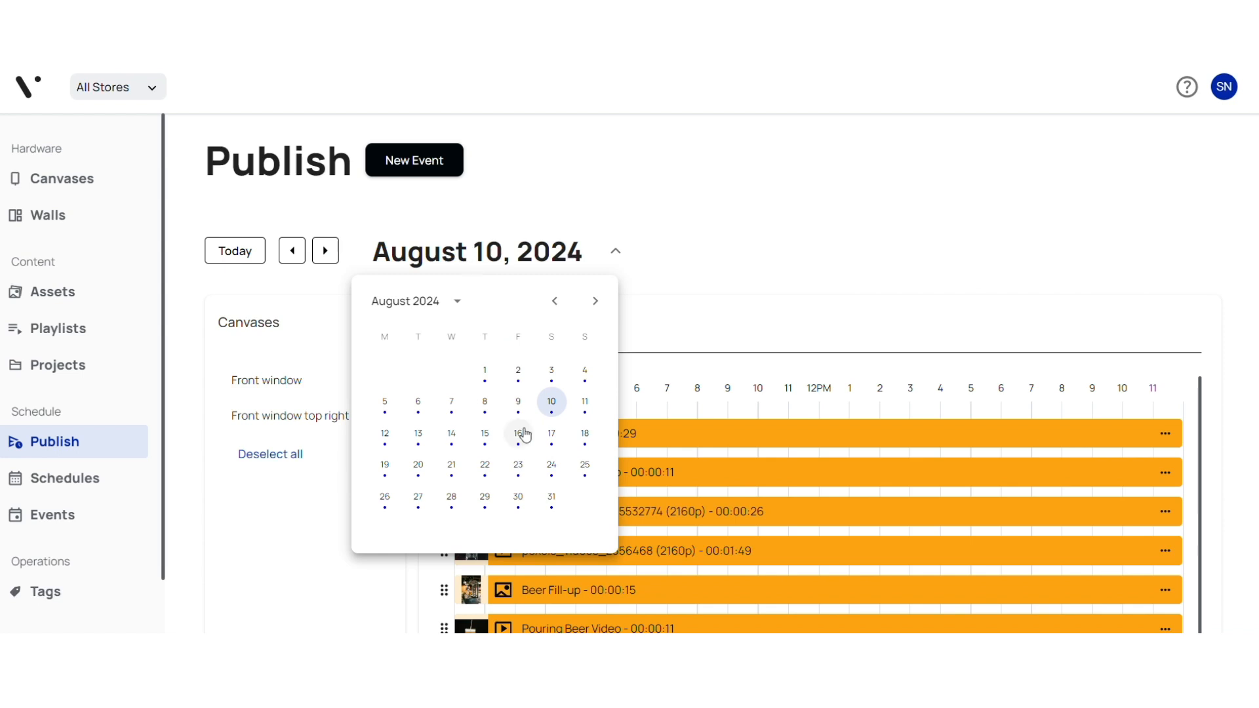
left_click(520, 468)
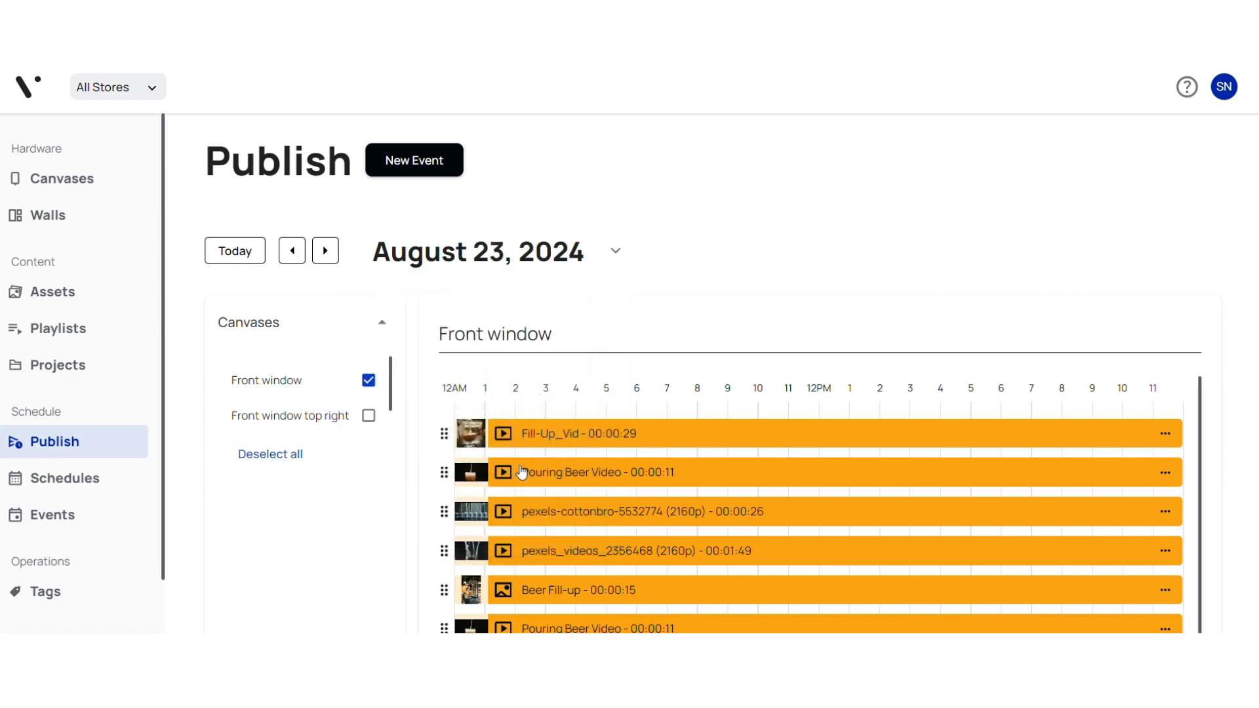
left_click(236, 253)
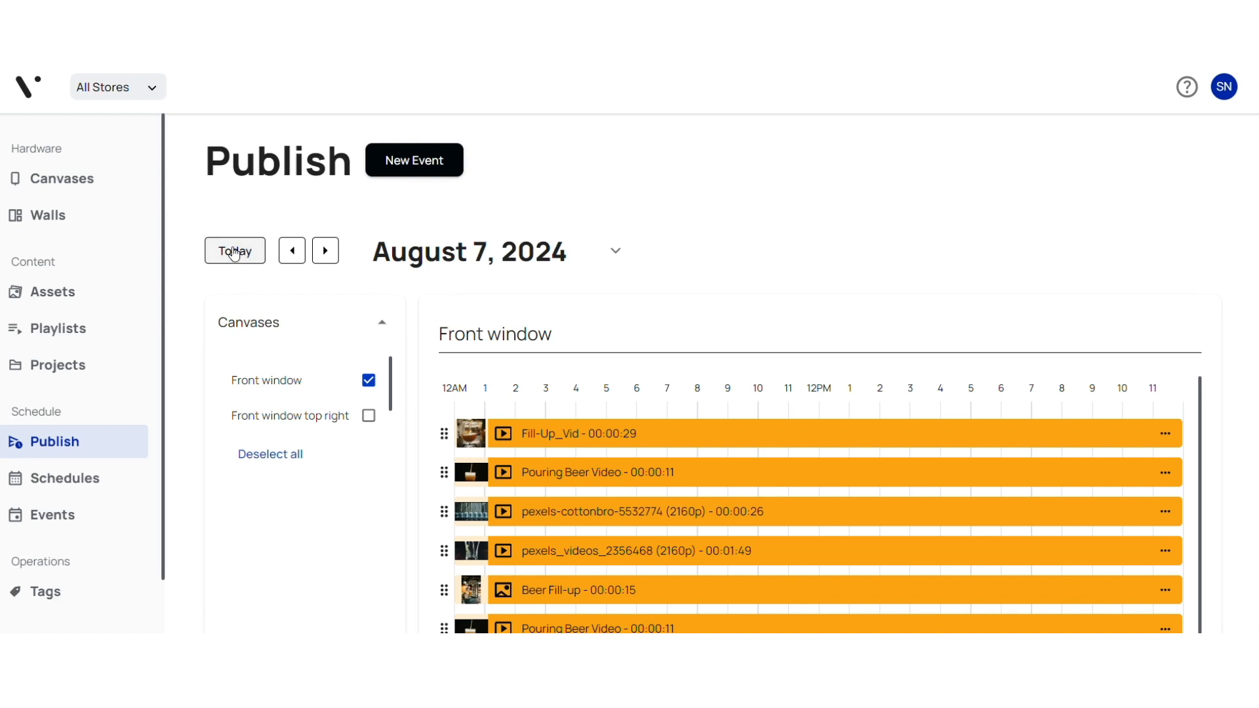
Display the Front window top right schedule alongside Front window and review both event lists.
left_click(368, 416)
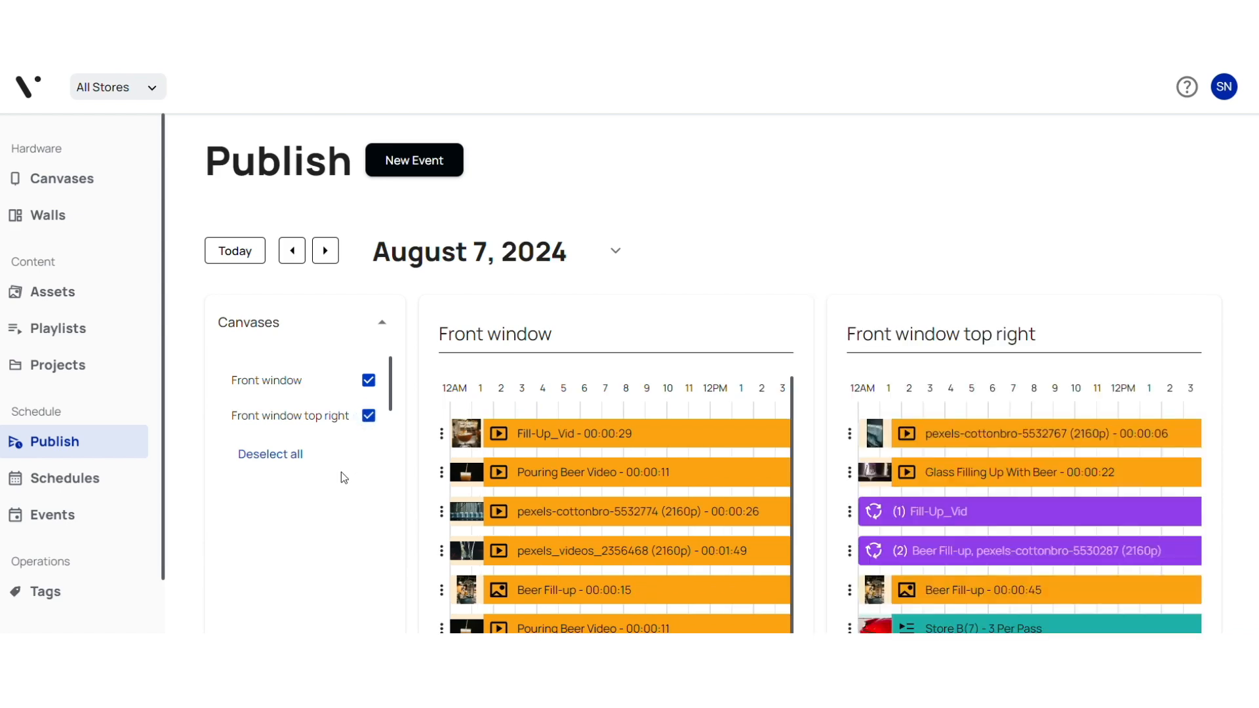
scroll(341, 471, "down", 5)
scroll(340, 471, "down", 1)
scroll(341, 470, "up", 6)
left_click_drag(441, 434, 441, 531)
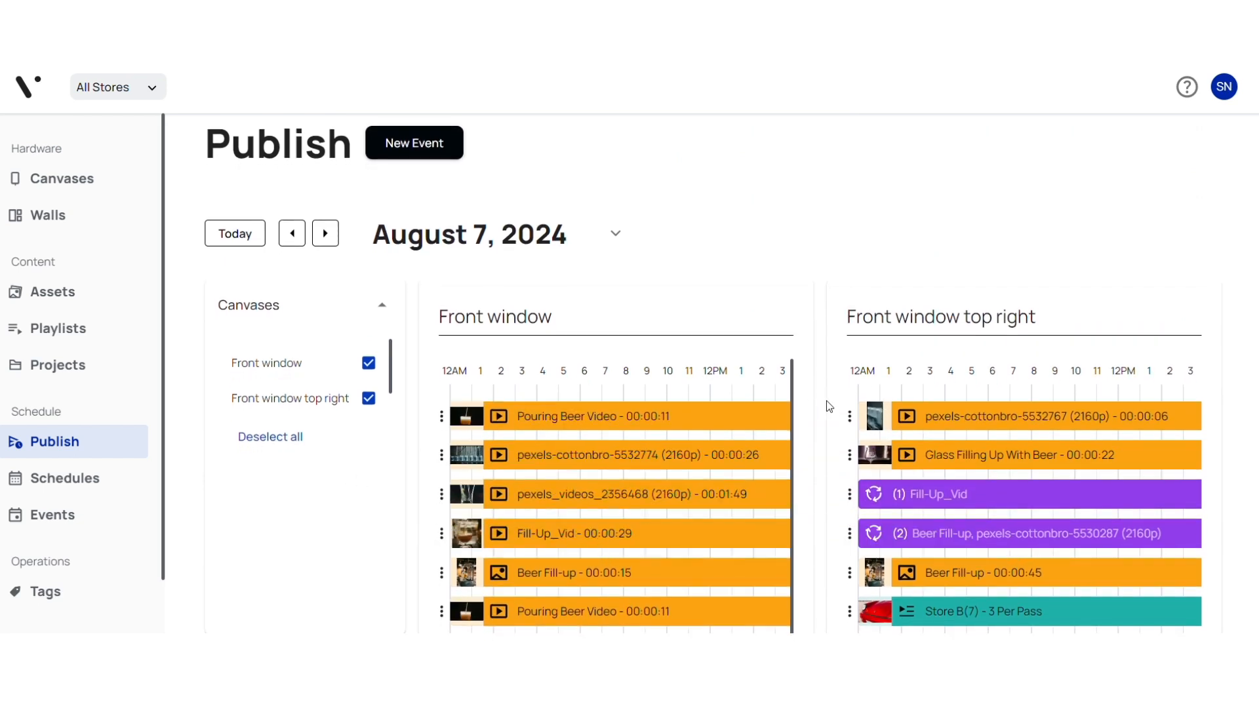
left_click_drag(852, 415, 847, 518)
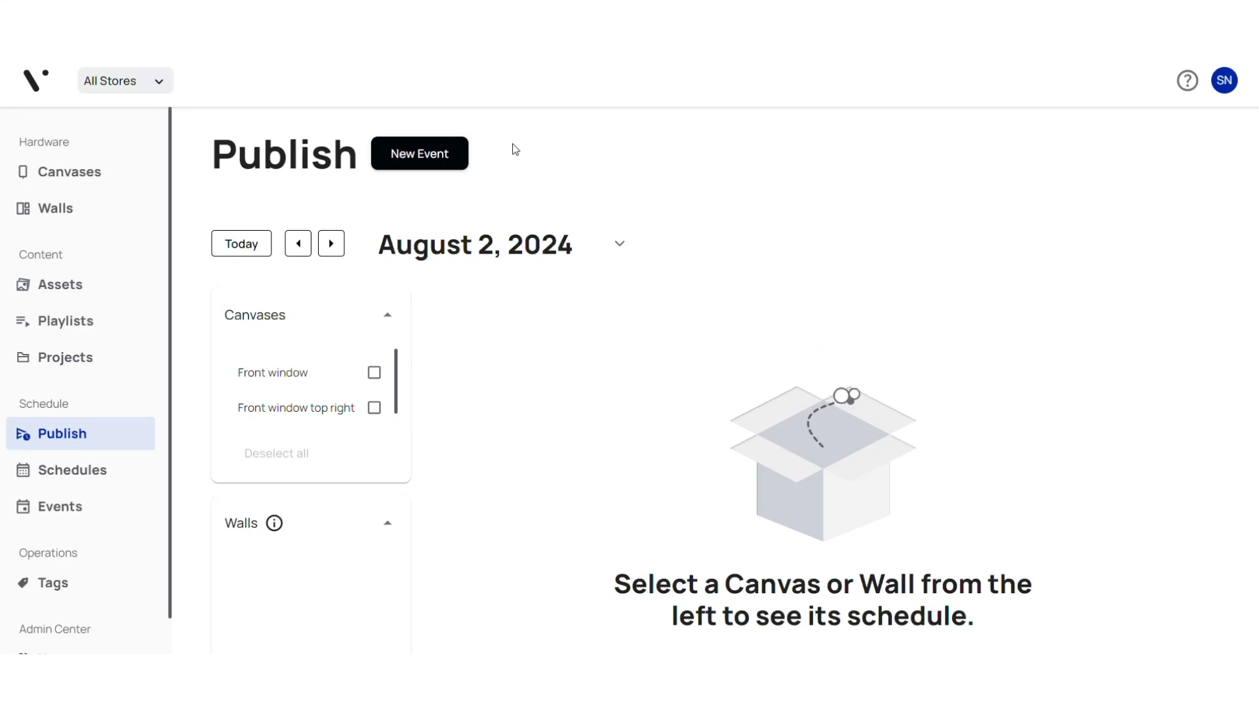
Start a new event with the first asset, the Pouring Beer Video, and proceed to scheduling it.
left_click(439, 155)
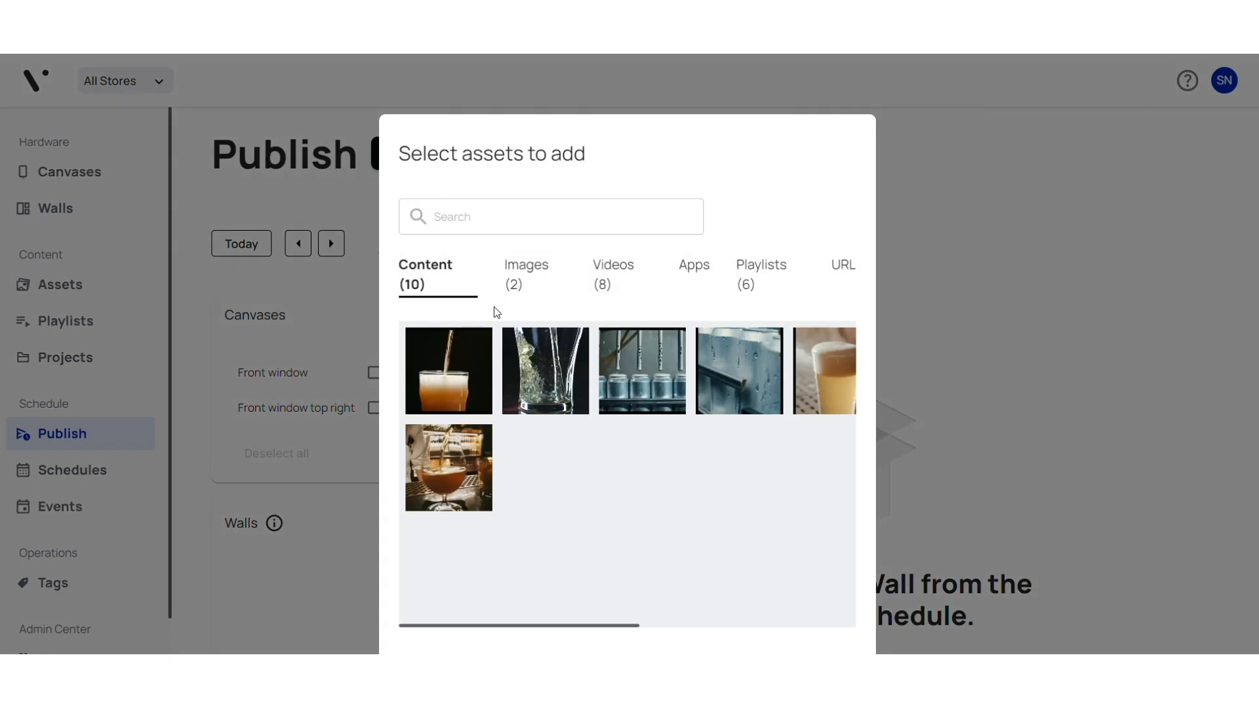
left_click(459, 377)
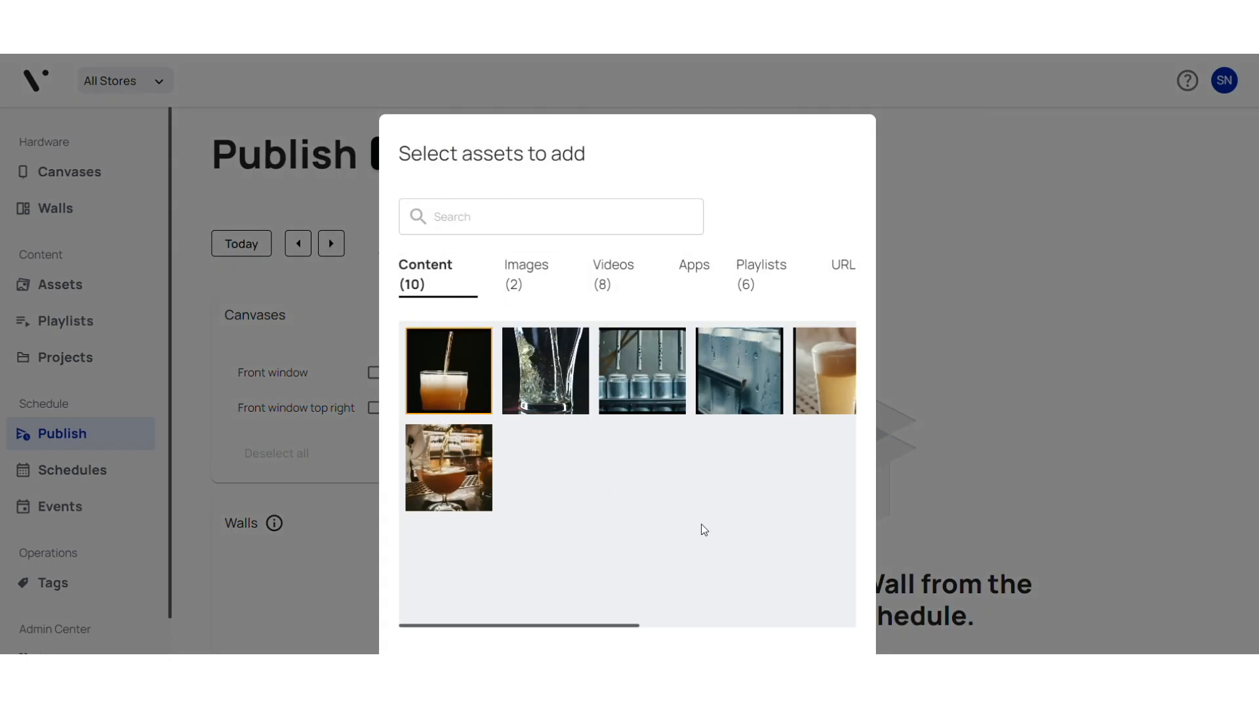
scroll(699, 524, "down", 2)
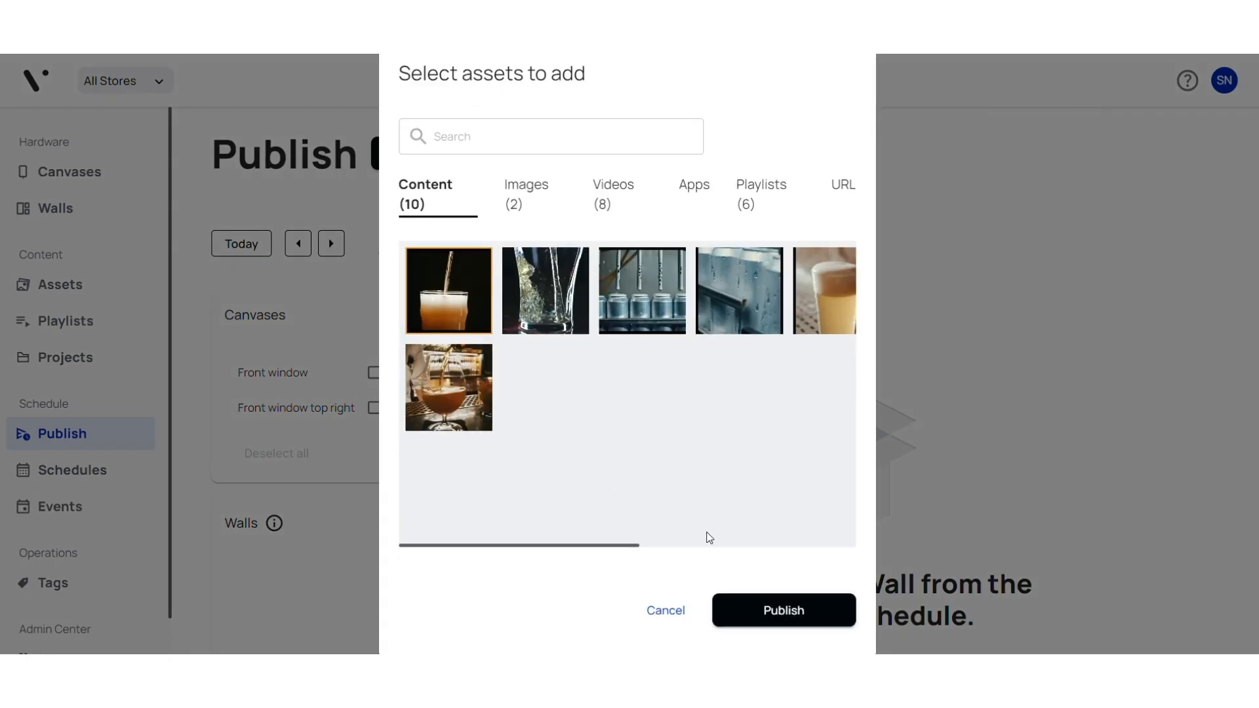
left_click(796, 611)
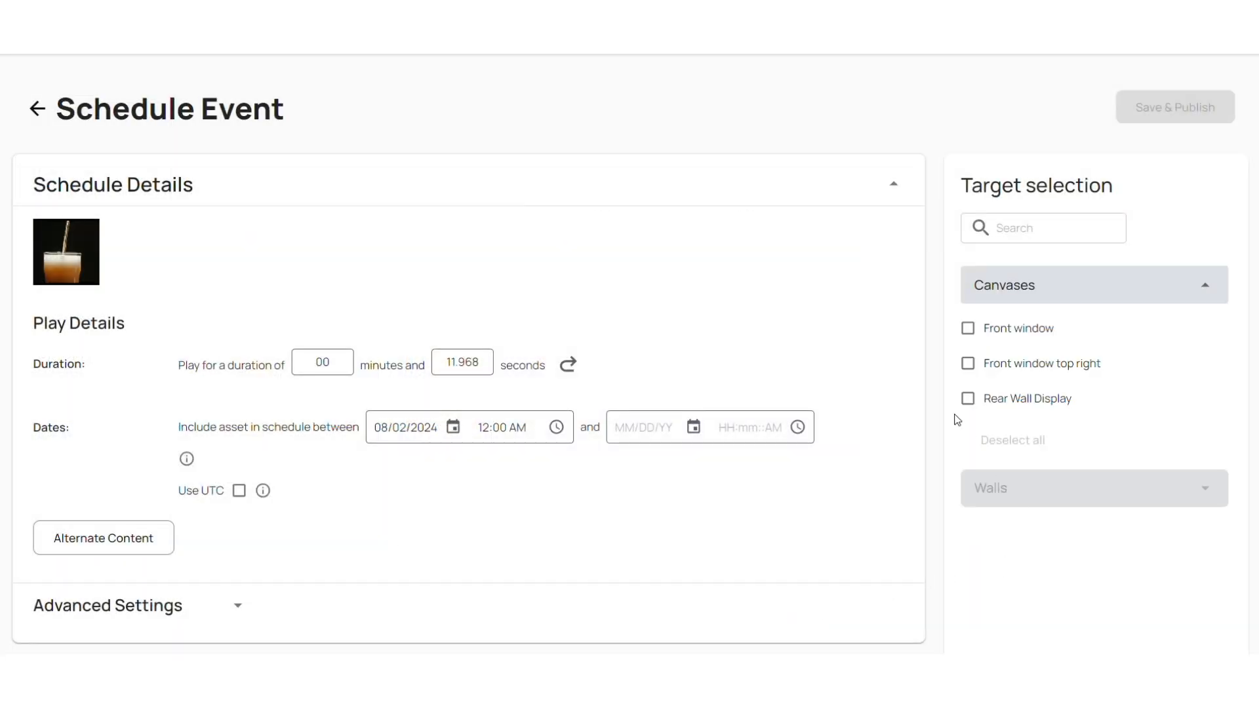
Target the Front window canvas for the new event, check its schedule preview, and save and publish the event.
left_click(967, 329)
scroll(981, 474, "down", 2)
scroll(984, 480, "down", 9)
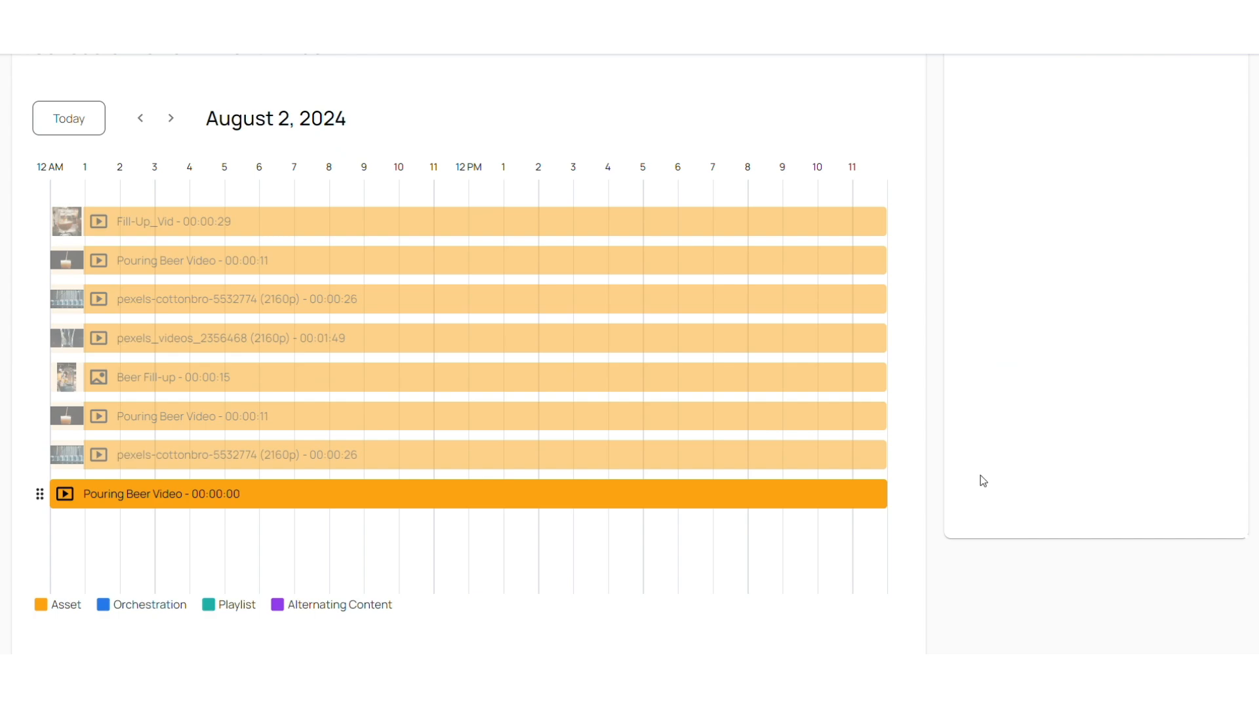
scroll(983, 480, "up", 5)
scroll(984, 481, "up", 4)
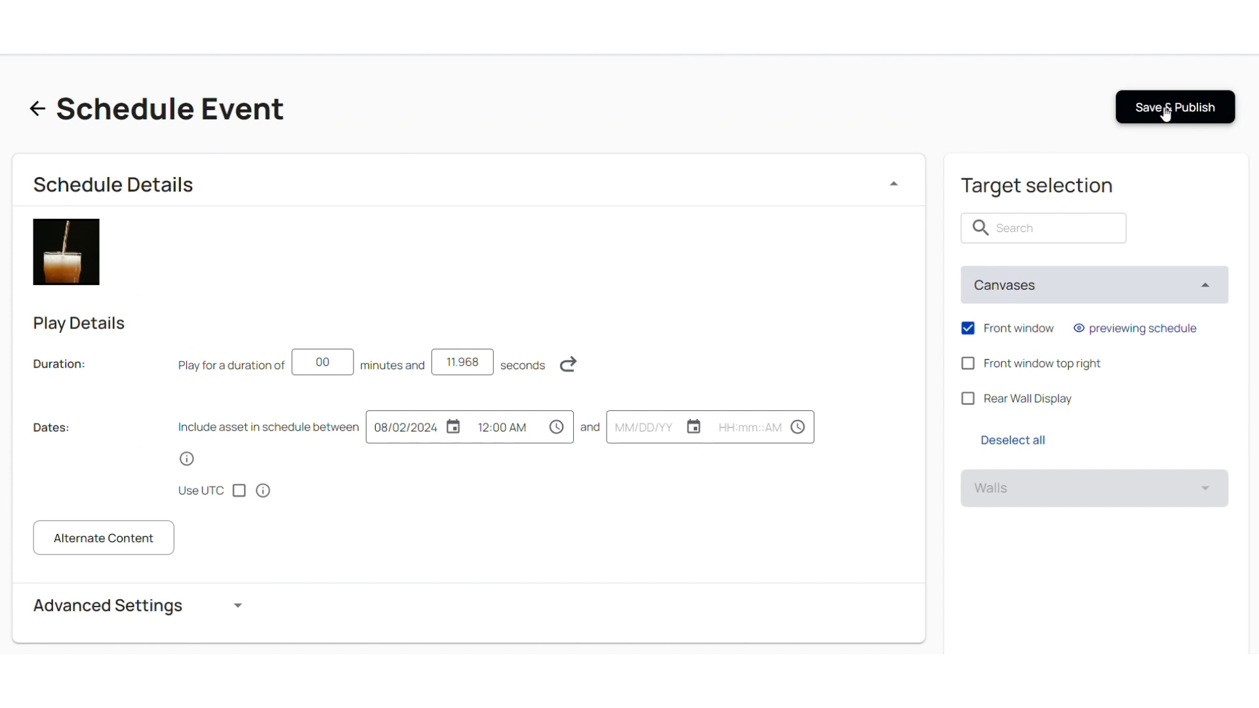
left_click(1165, 111)
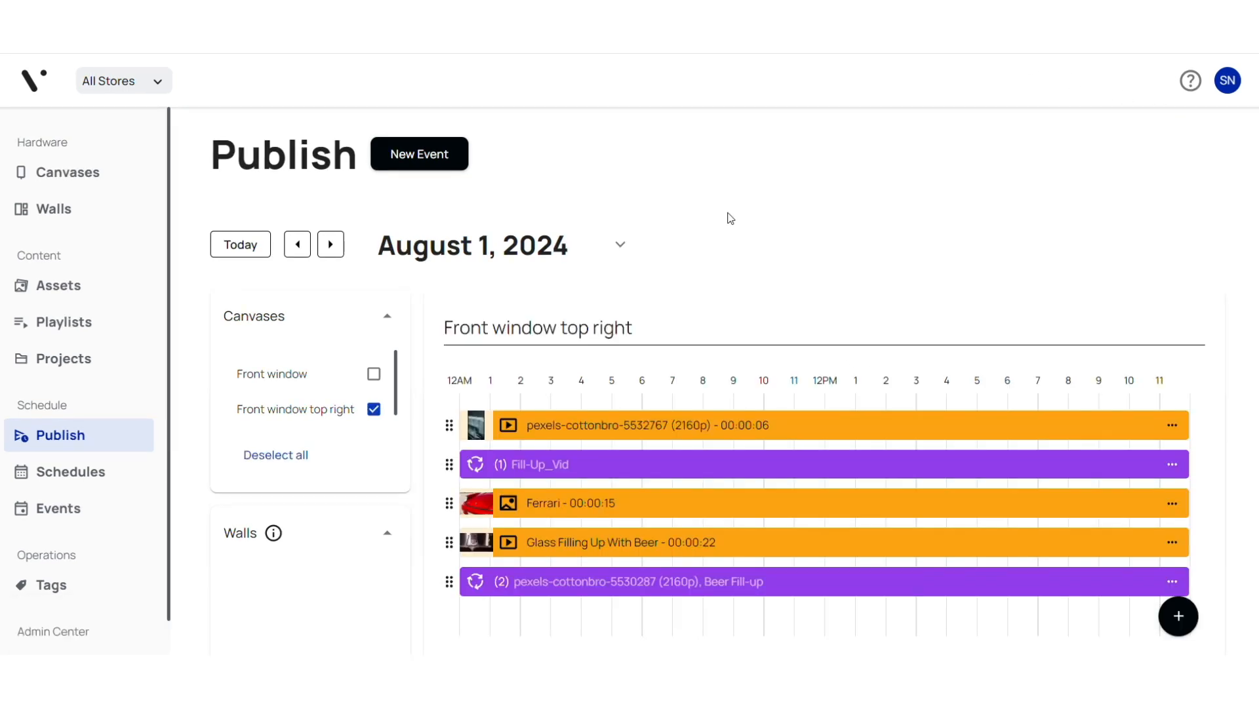
left_click(1172, 426)
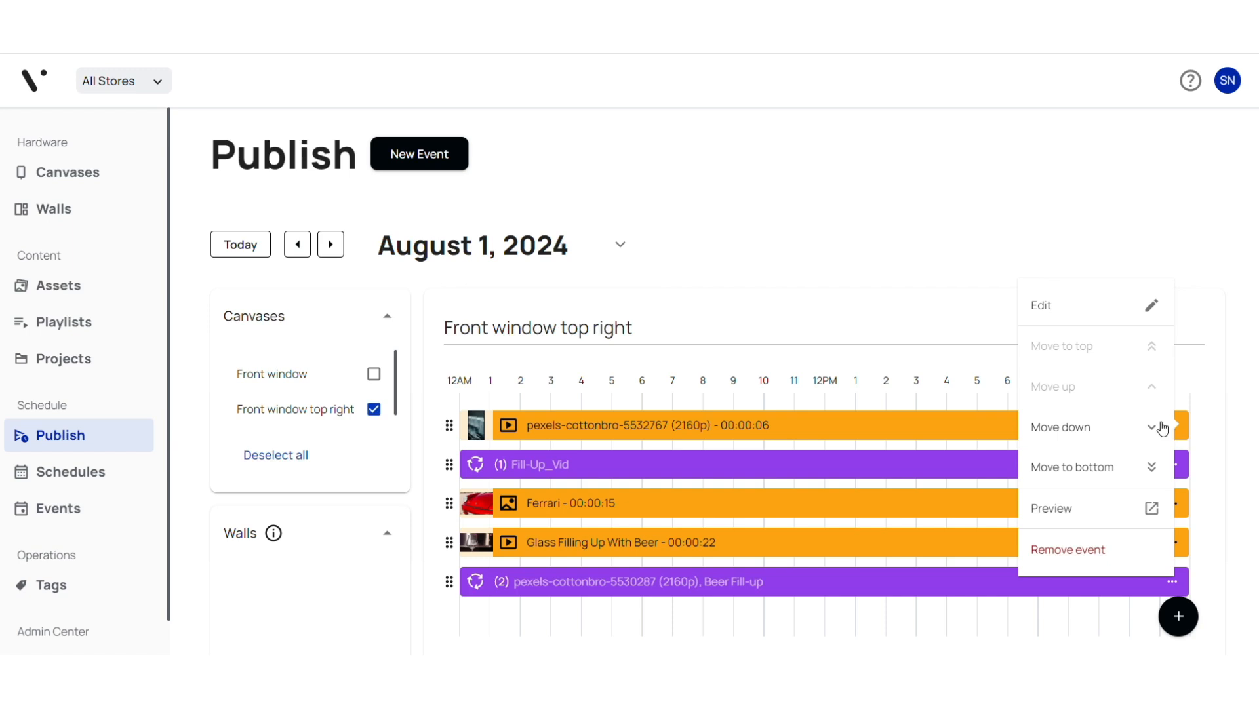
left_click(1042, 309)
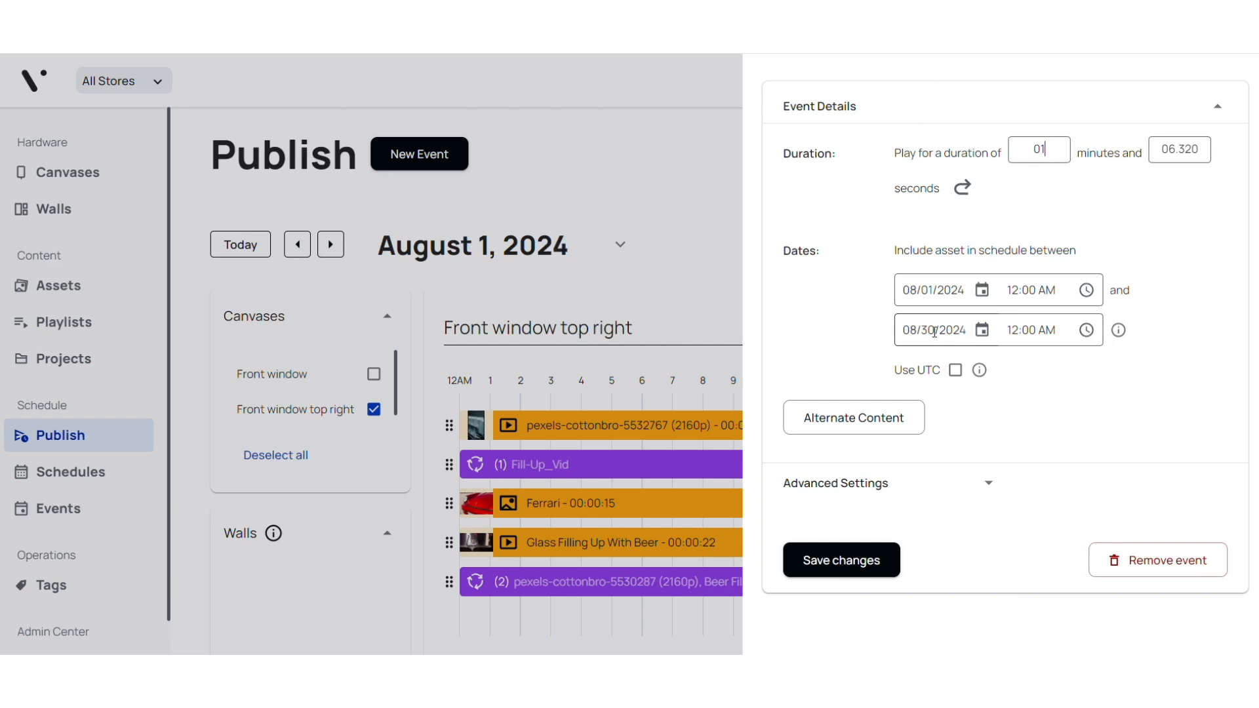
left_click(982, 331)
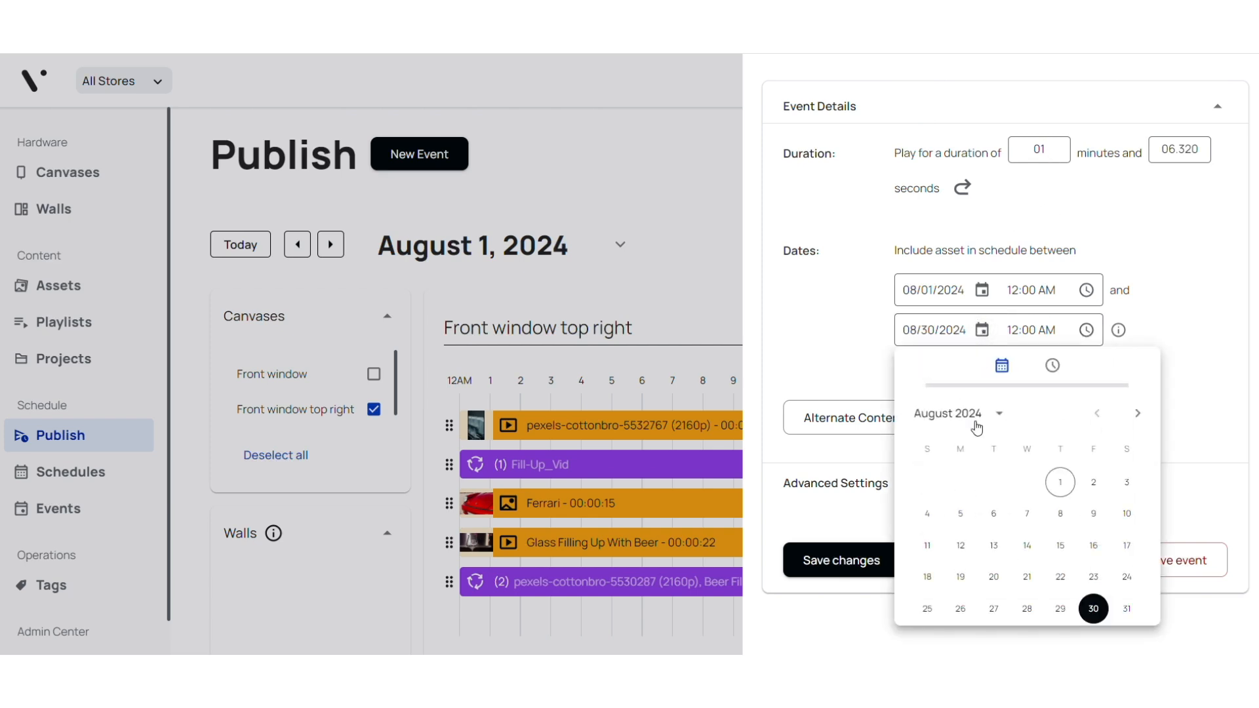
left_click(1137, 413)
left_click(1093, 546)
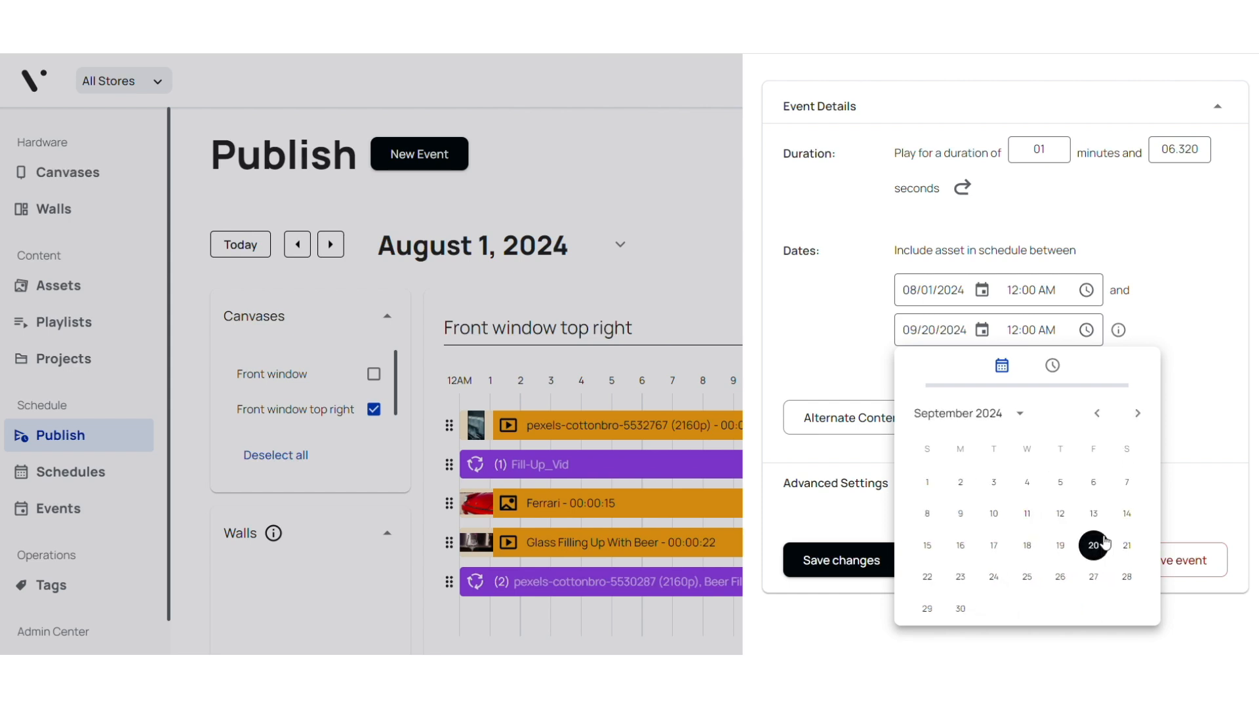
left_click(1227, 407)
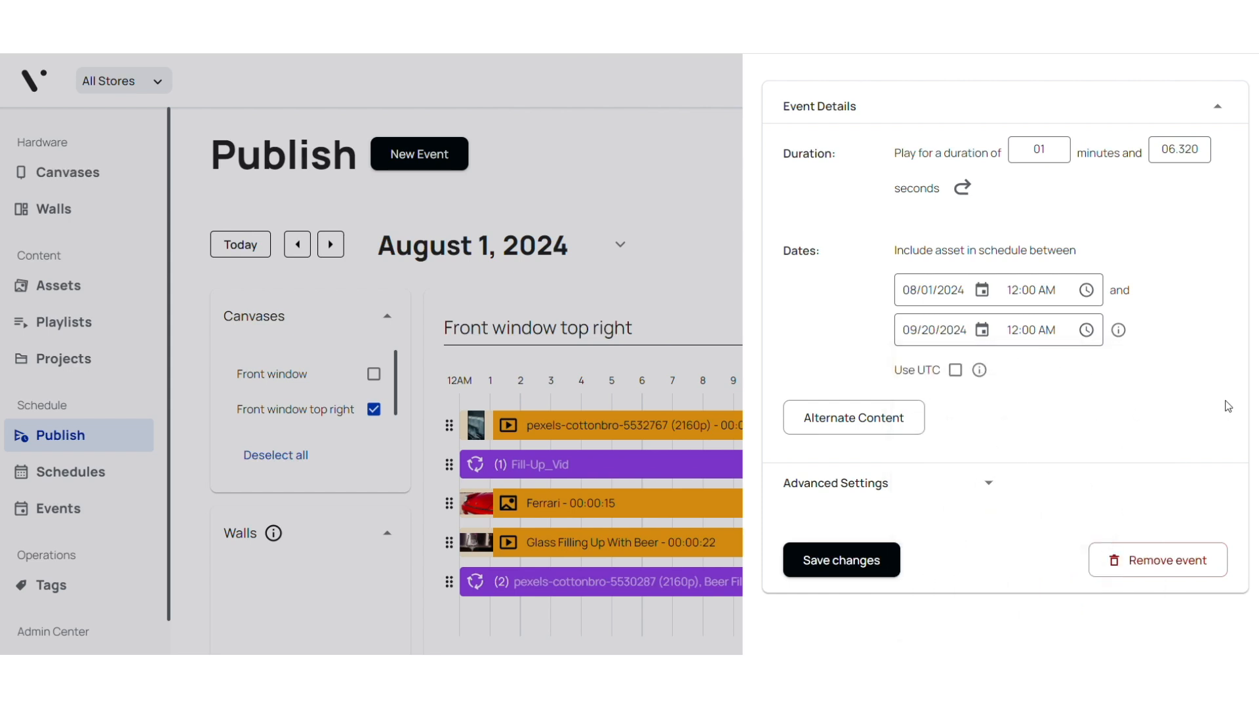
Switch the event to alternate content, request its removal from the canvas, and cancel the removal.
left_click(905, 426)
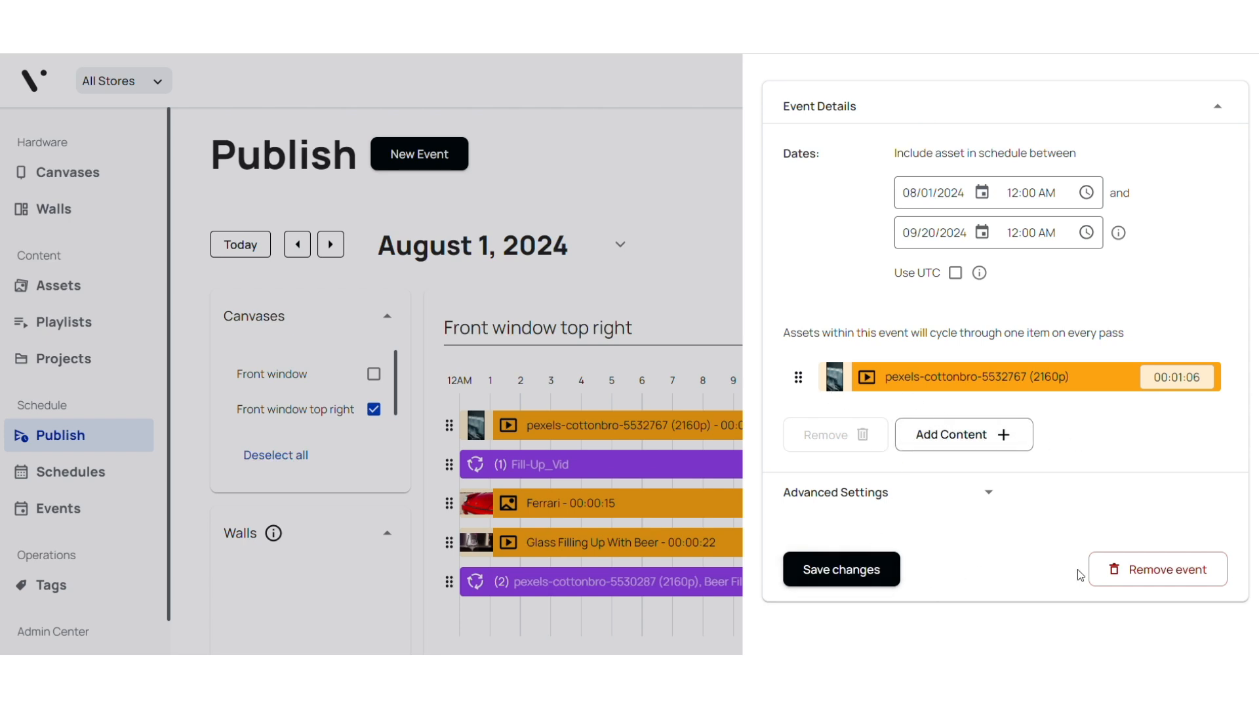
left_click(1125, 576)
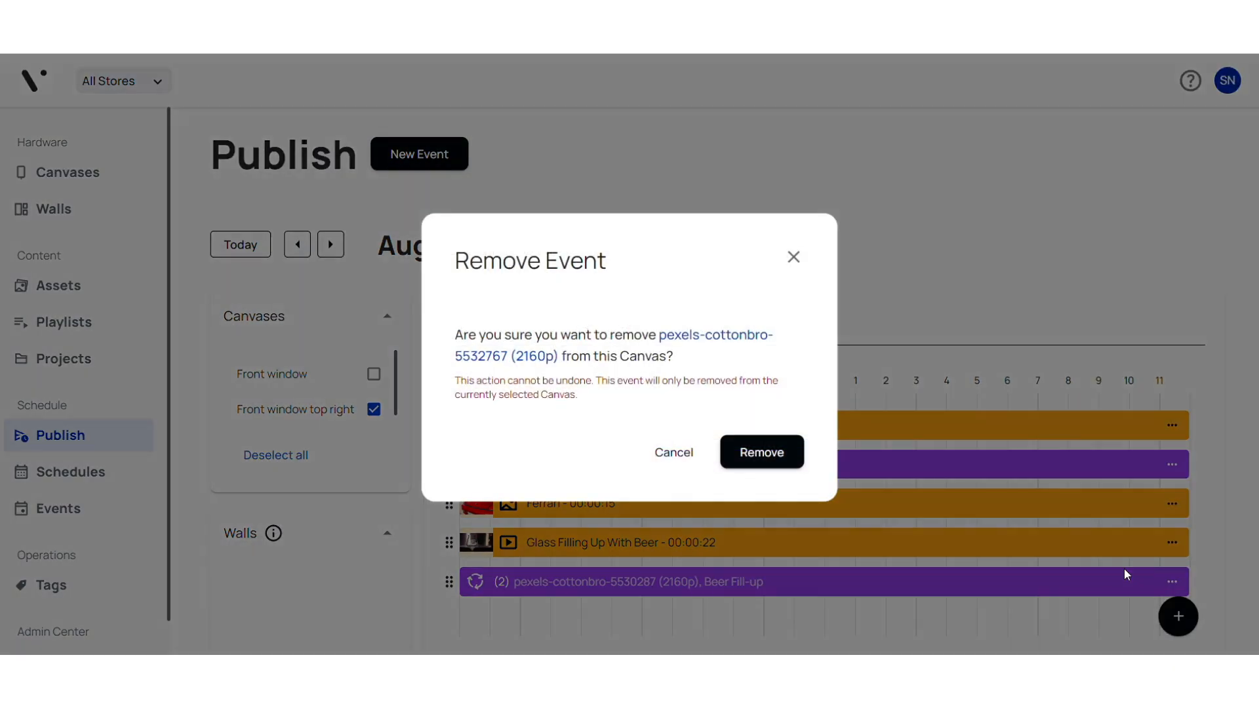
left_click(668, 455)
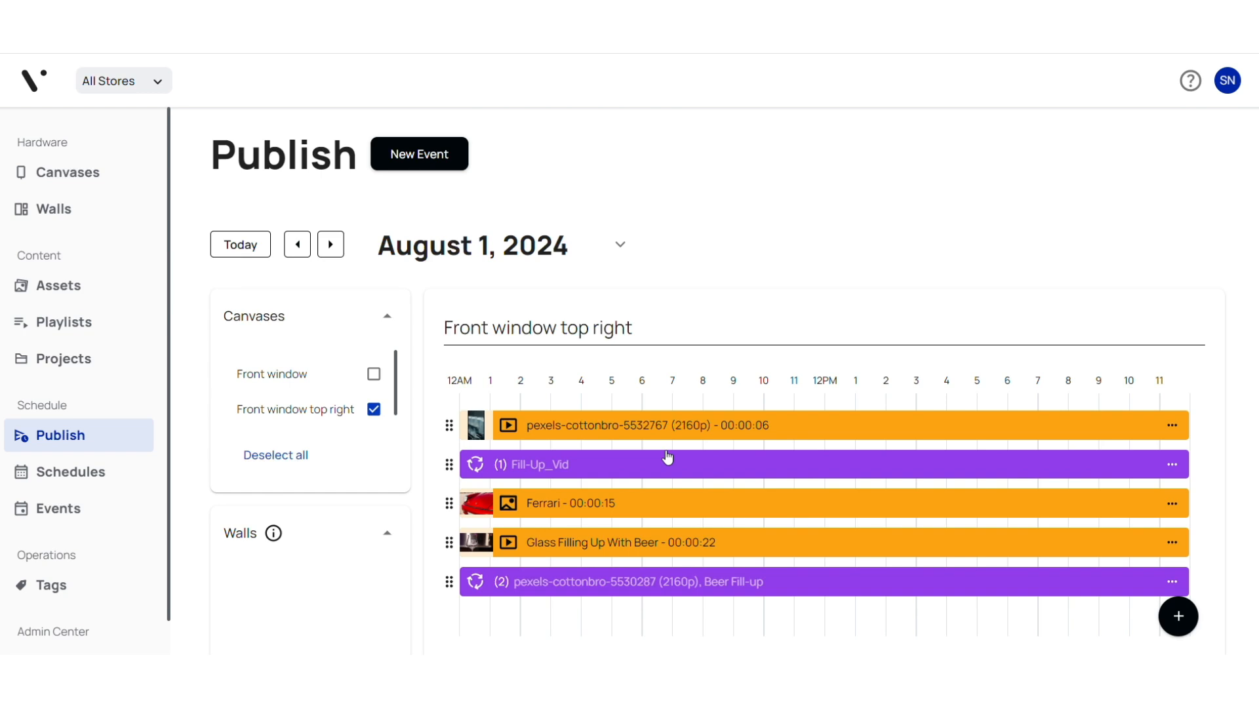
left_click(1172, 426)
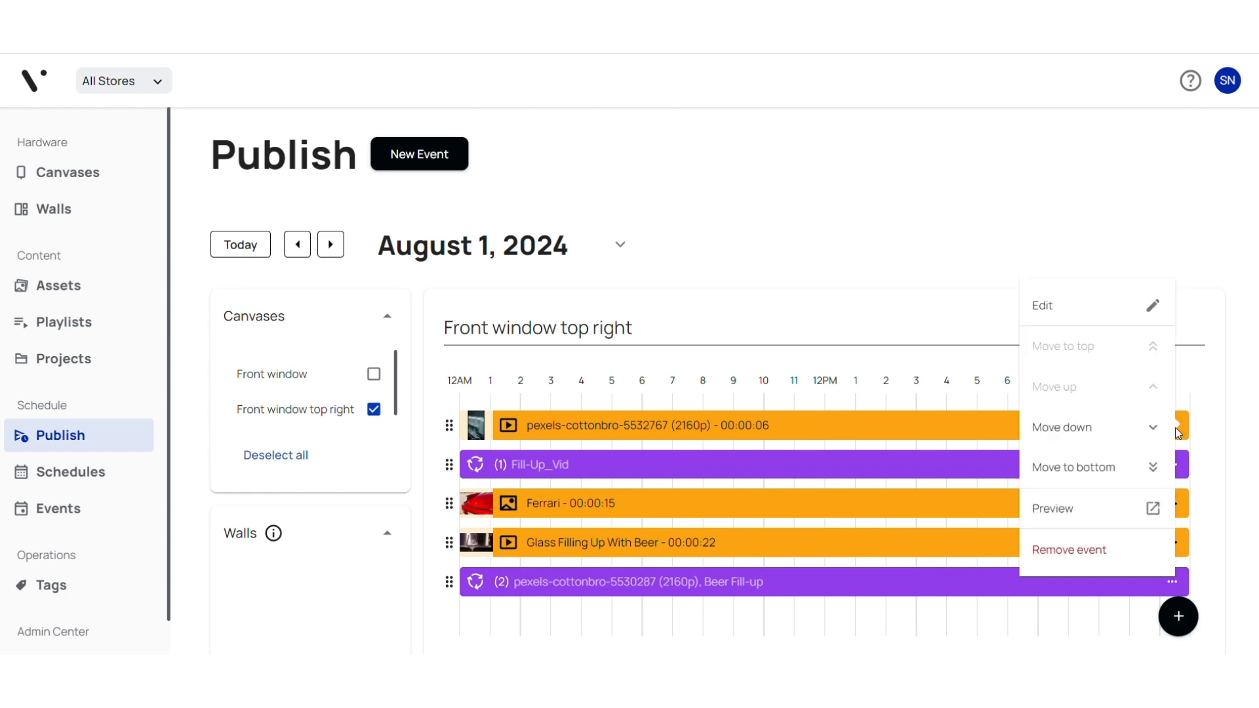
left_click(1152, 305)
left_click(835, 483)
scroll(834, 486, "down", 4)
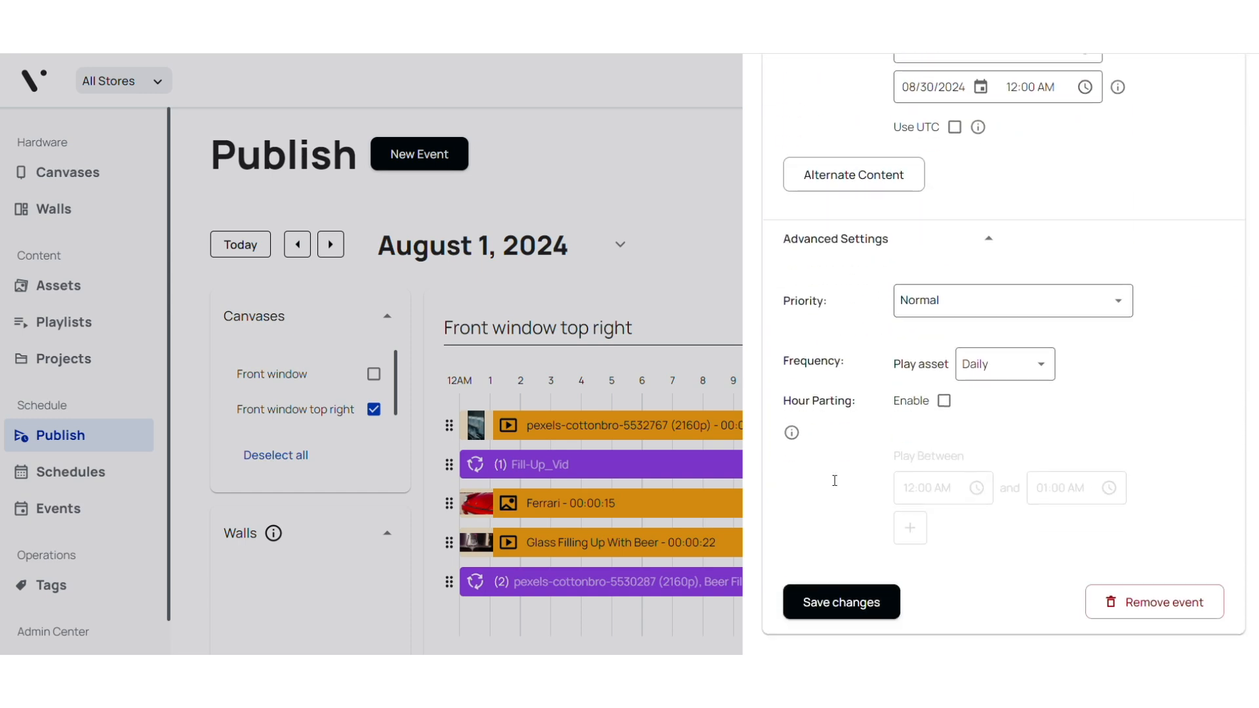
left_click(1117, 308)
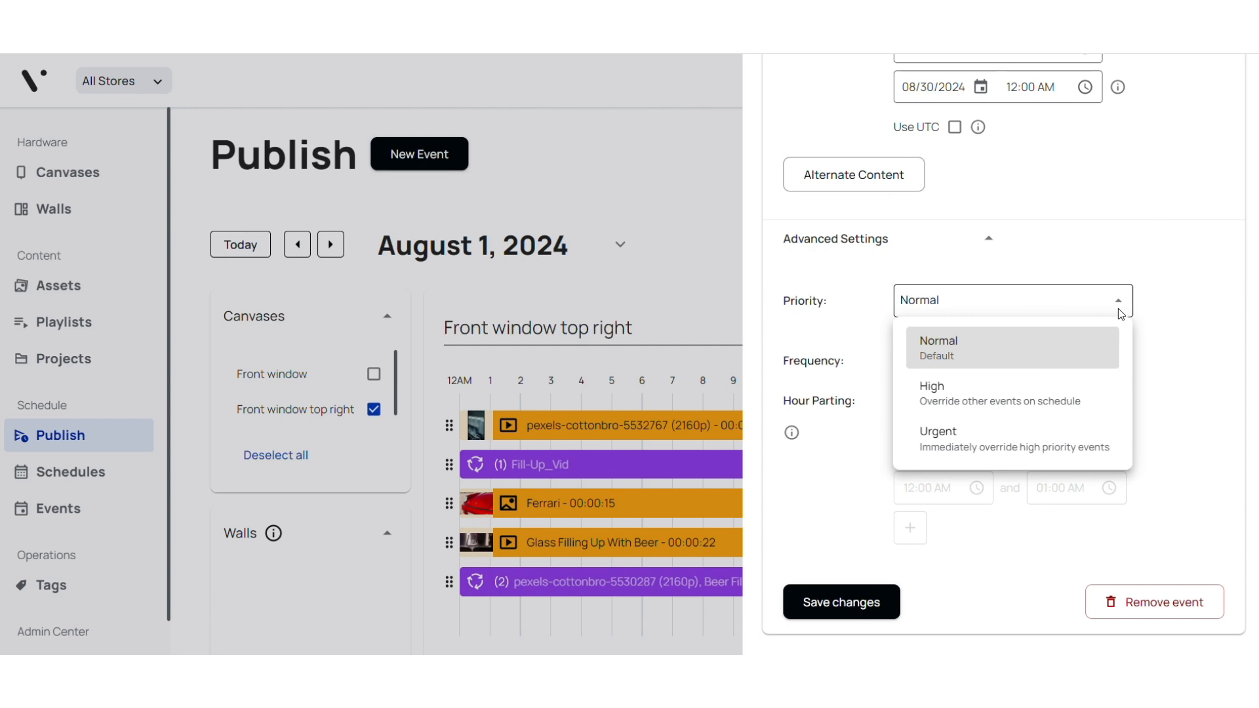
left_click(1022, 397)
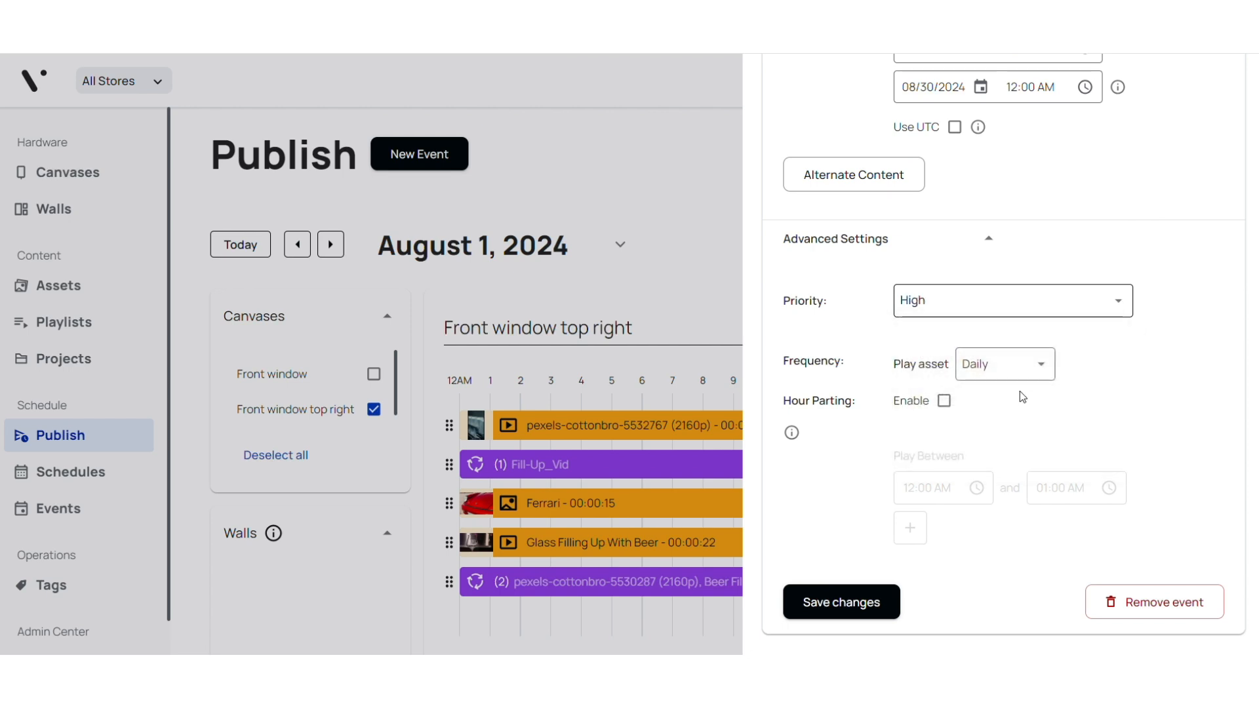
left_click(1121, 308)
left_click(983, 445)
left_click(829, 602)
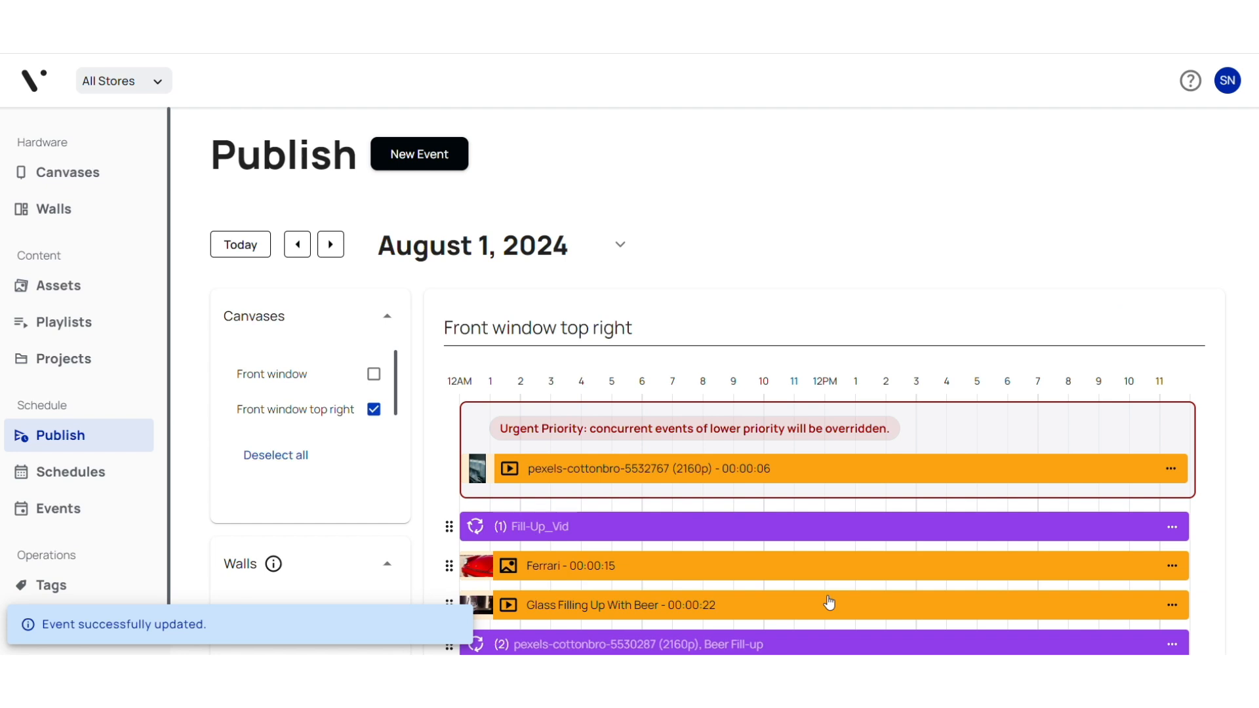
Look through the available actions for the Fill-Up_Vid, Ferrari and Glass Filling Up With Beer events.
scroll(970, 504, "down", 2)
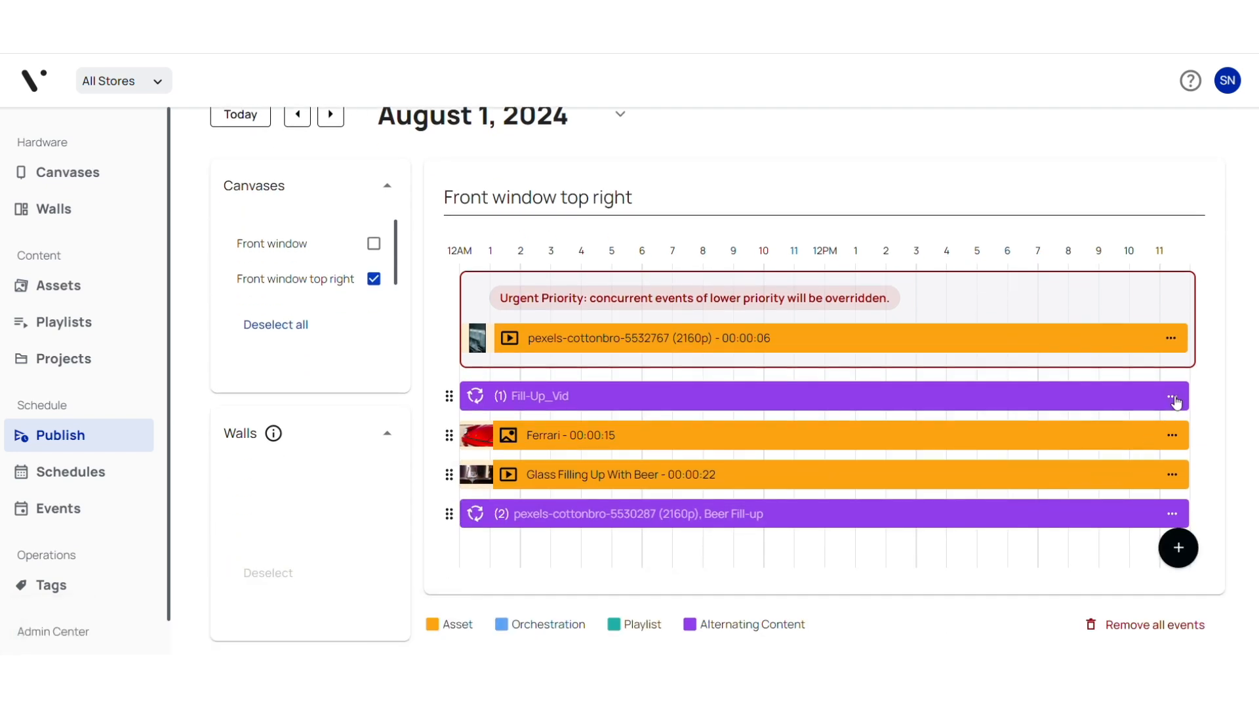
left_click(1171, 398)
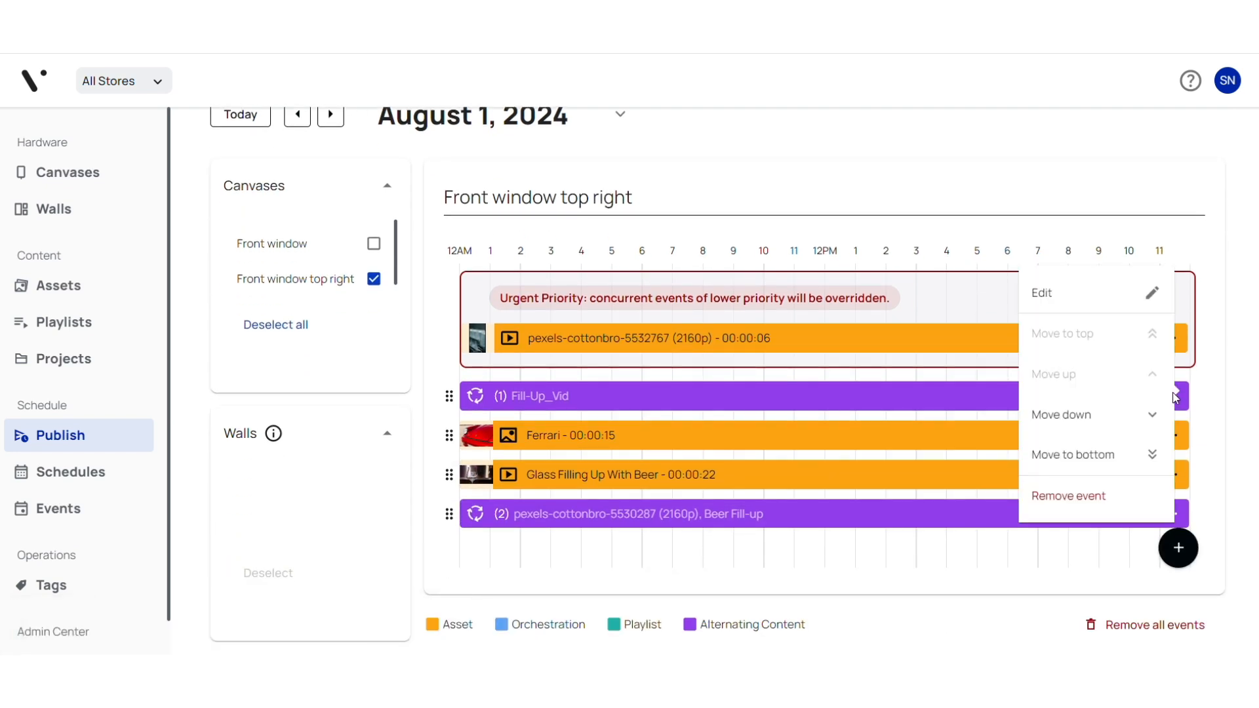
left_click(925, 435)
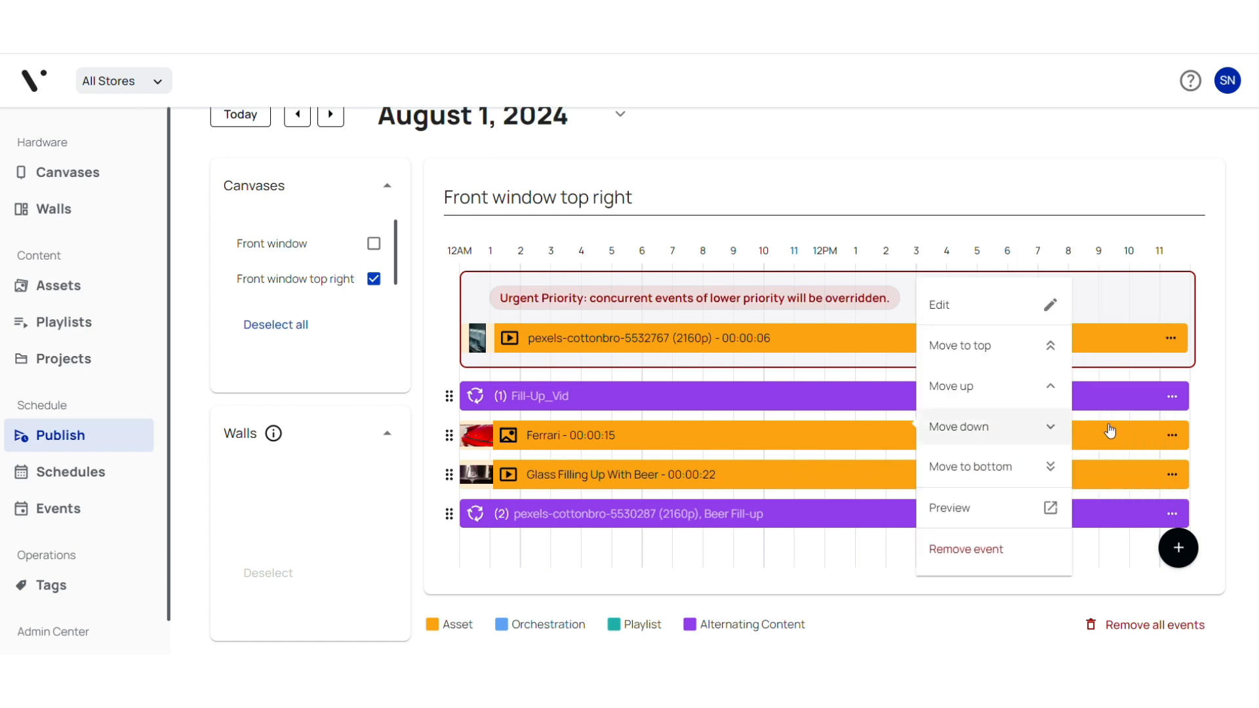
left_click(1171, 475)
left_click(1028, 556)
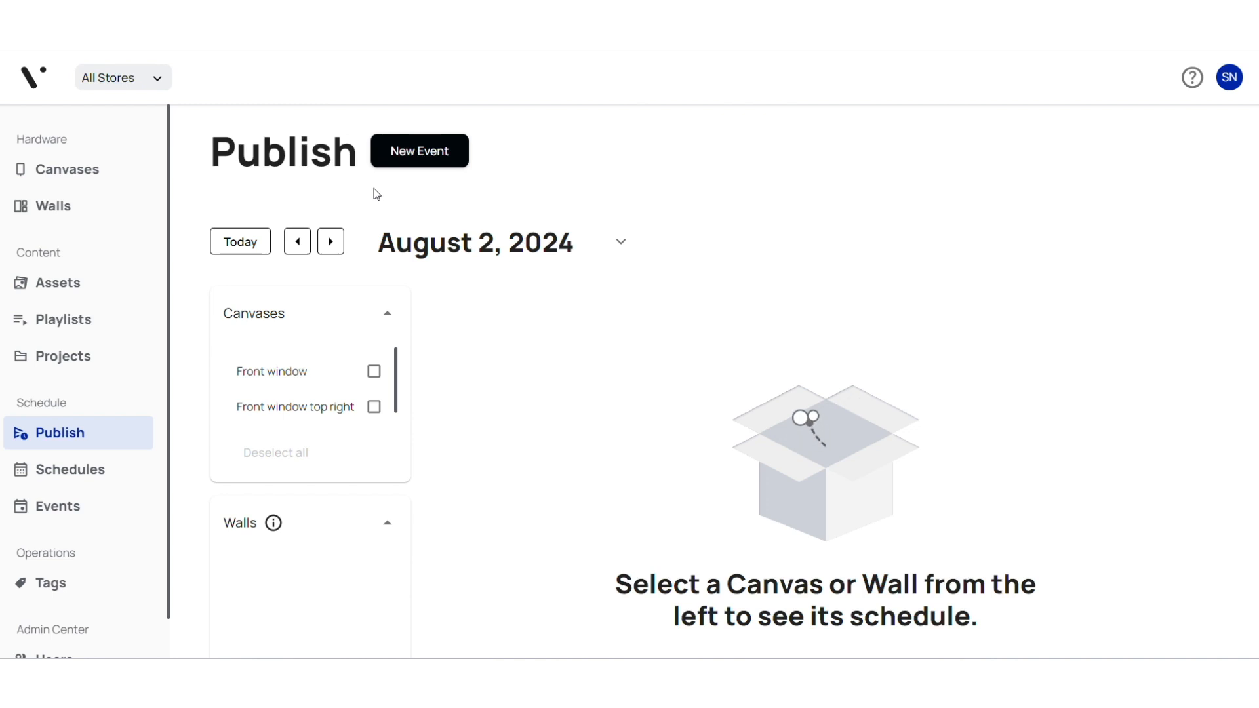
In Assets, select Beer Fill-up, Fill-Up_Vid, Glass Filling Up With Beer and the three pexels-cottonbro videos, and start publishing them together.
left_click(54, 287)
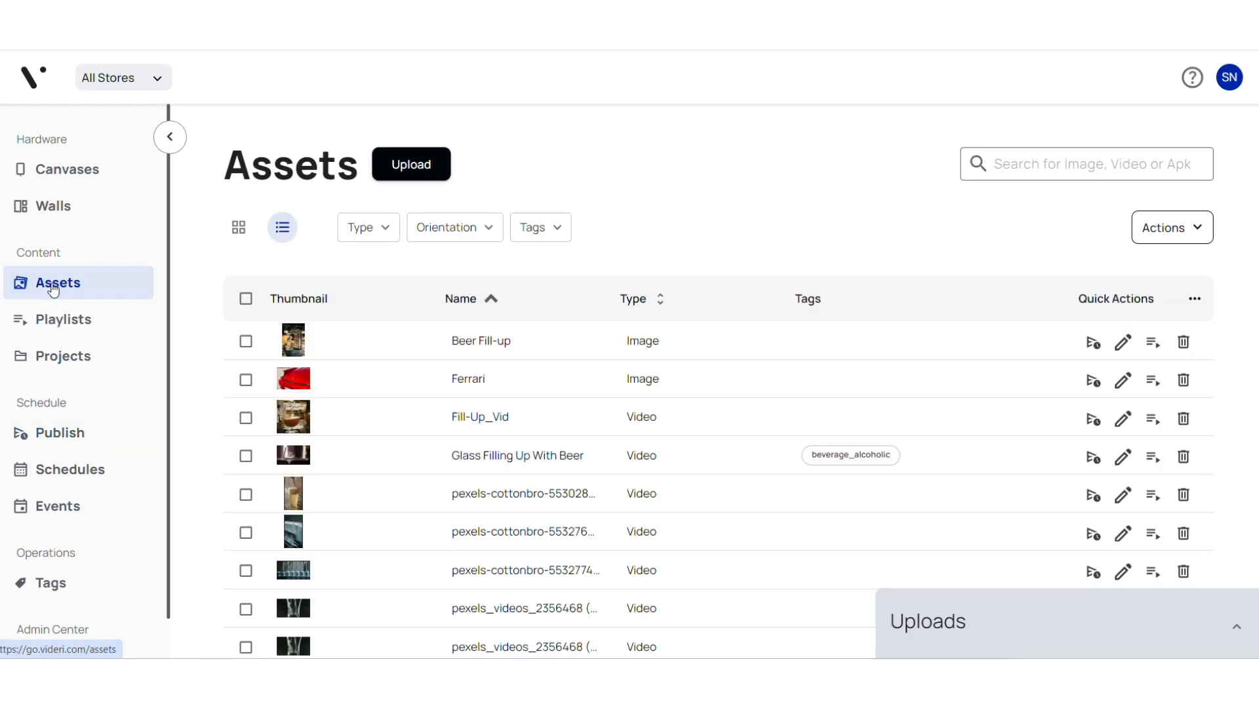
left_click(246, 341)
left_click(246, 418)
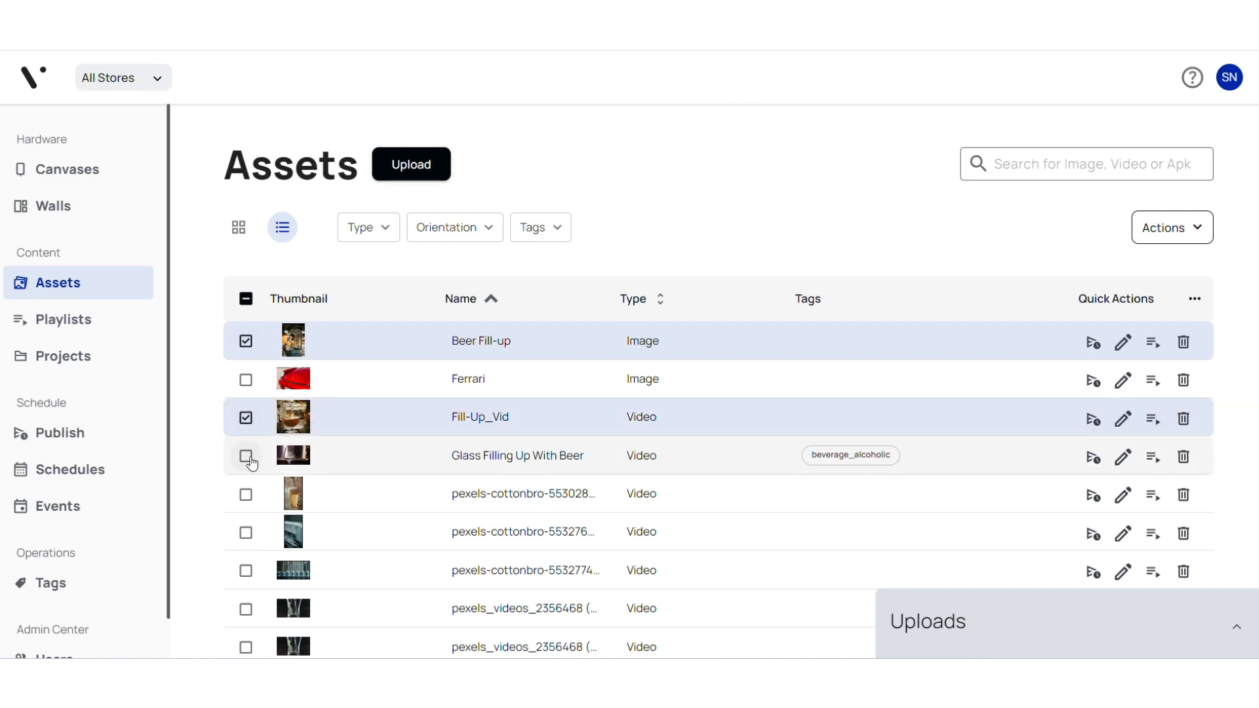
left_click(245, 455)
left_click(249, 498)
left_click(249, 535)
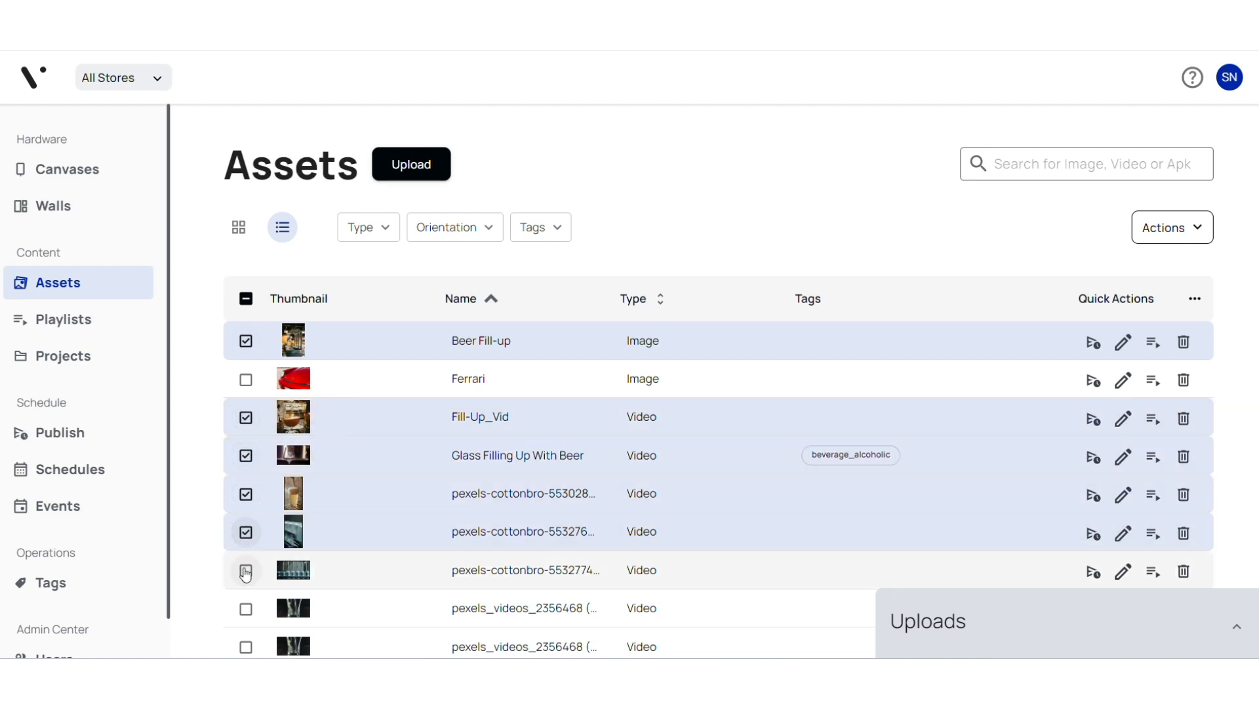
left_click(249, 572)
scroll(674, 479, "down", 1)
scroll(681, 476, "down", 3)
scroll(693, 470, "up", 4)
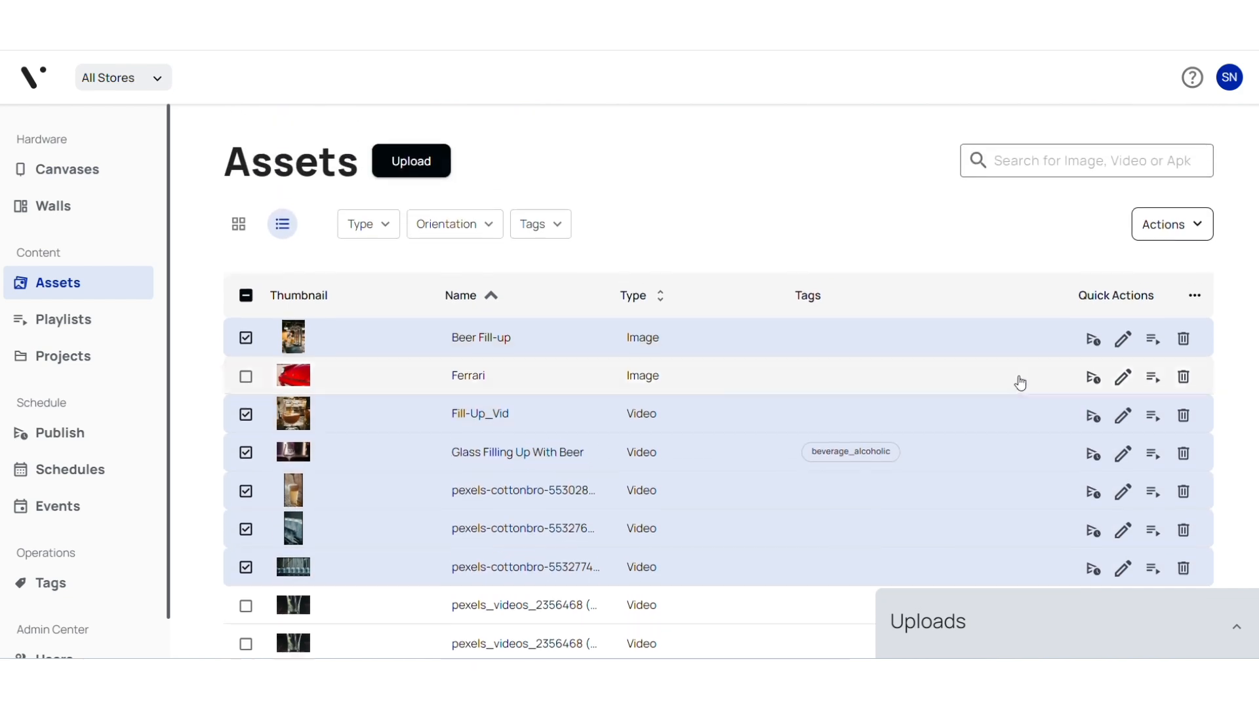
left_click(1172, 231)
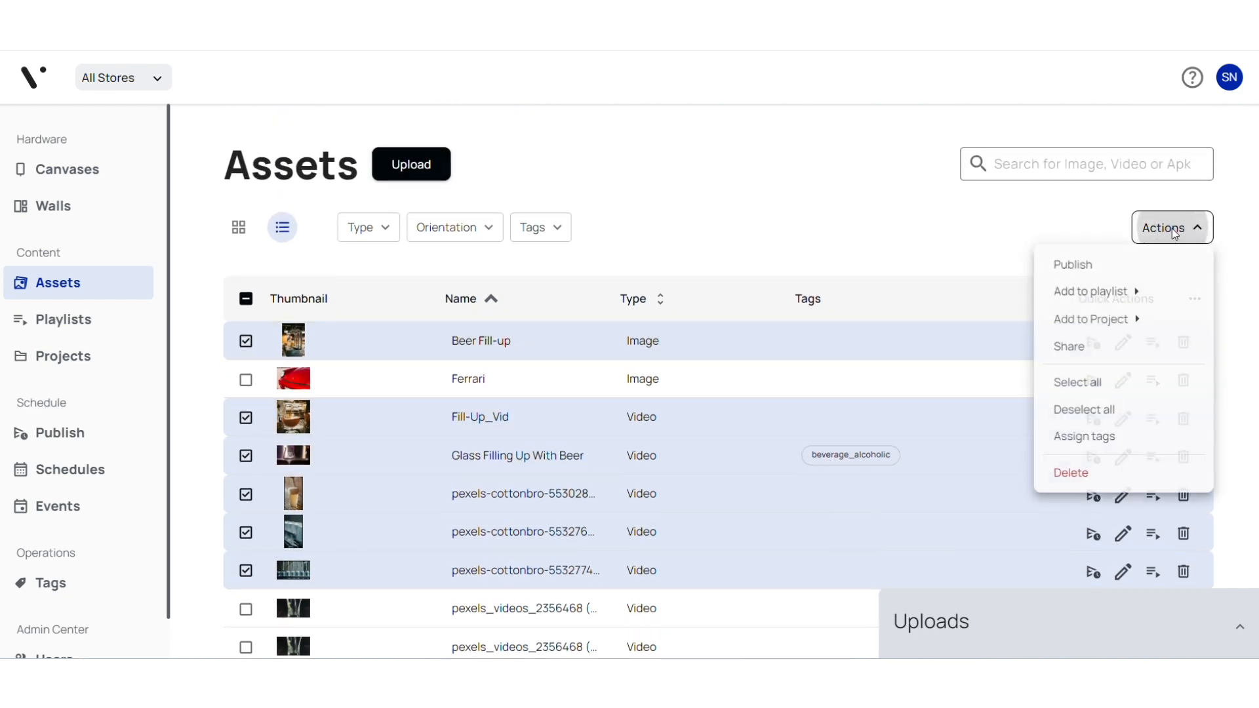
left_click(1066, 266)
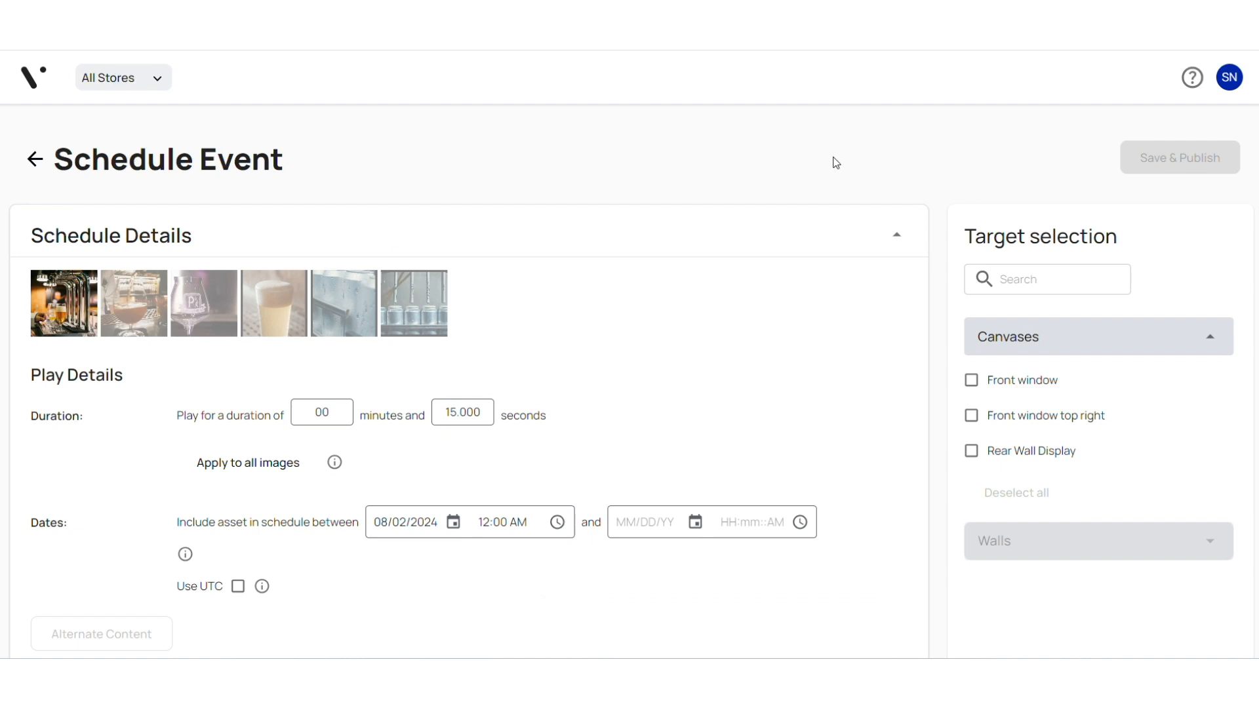
Set the minutes of the Beer Fill-up image's play duration to 1.
scroll(823, 162, "down", 1)
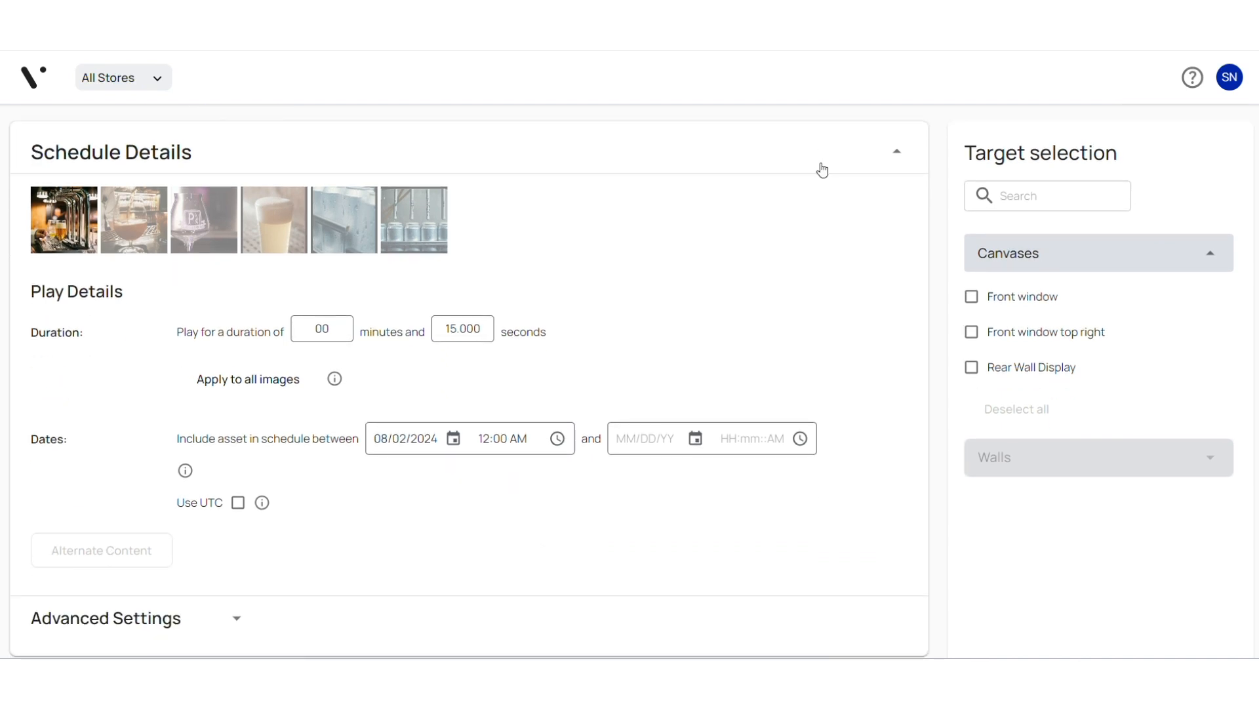
left_click(334, 326)
key("BackSpace")
type("1")
Apply the fourth asset's duration of 06.165 seconds to all videos and check it on the second and third assets.
left_click(150, 223)
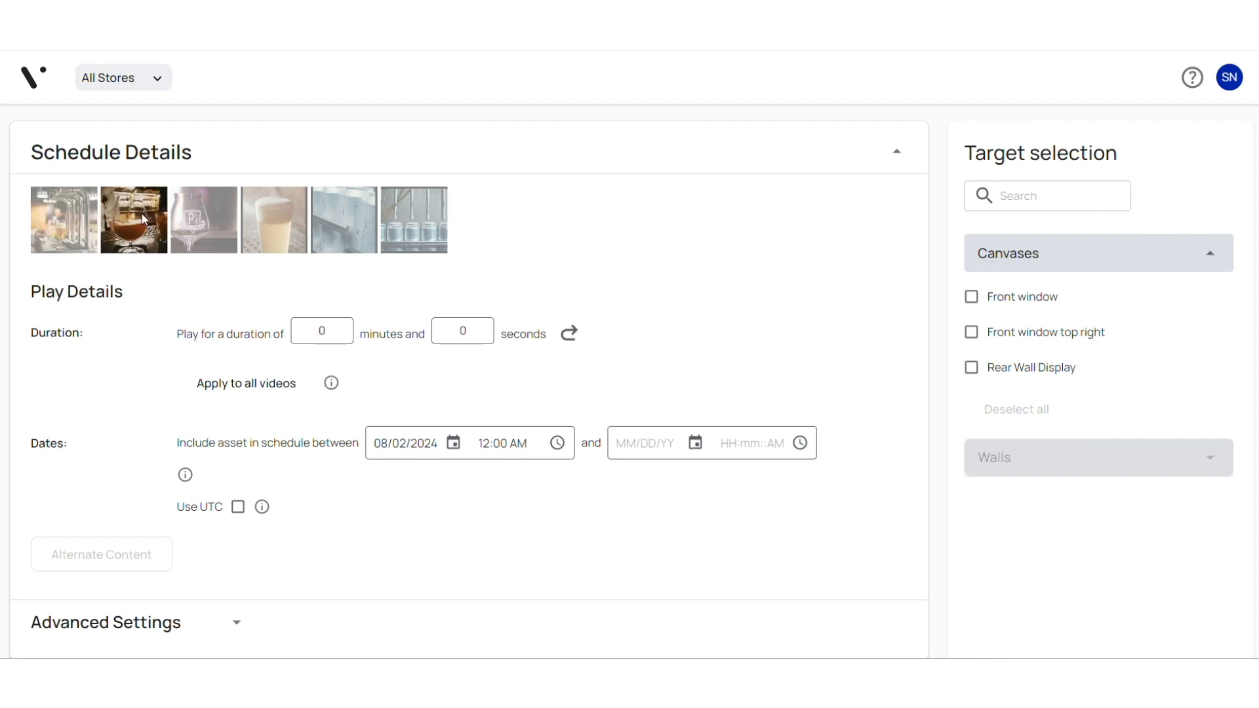
left_click(208, 238)
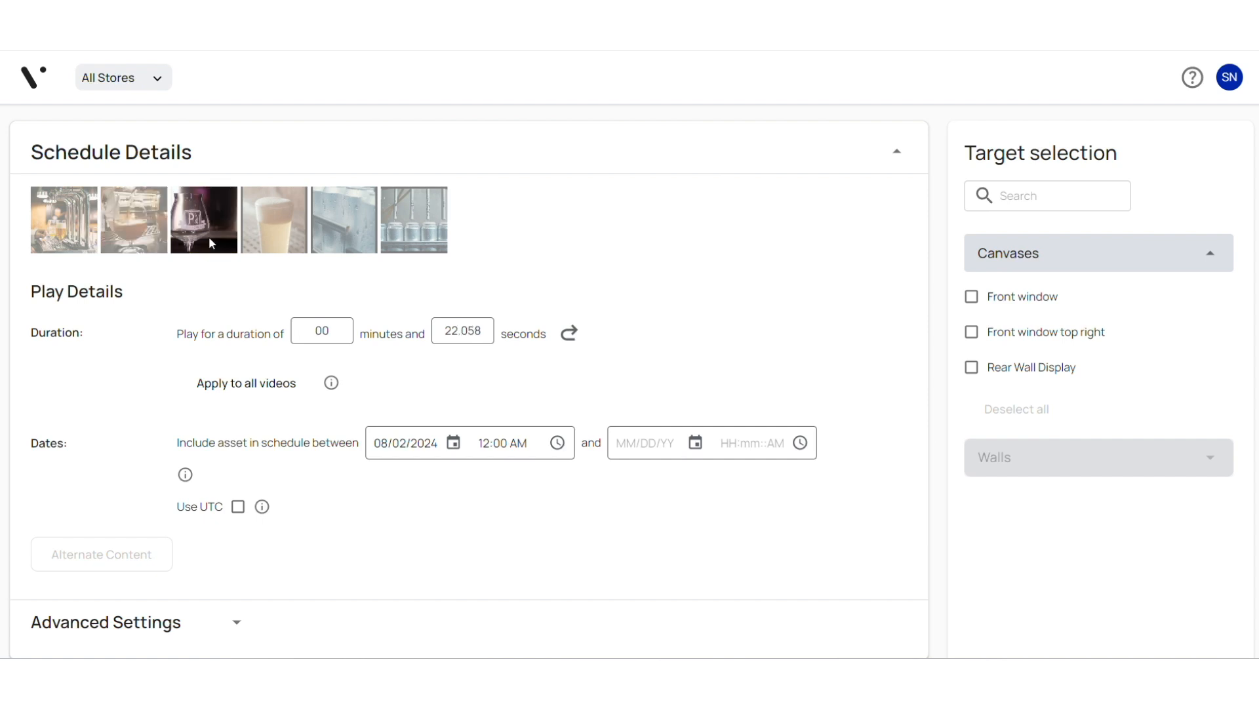
left_click(294, 230)
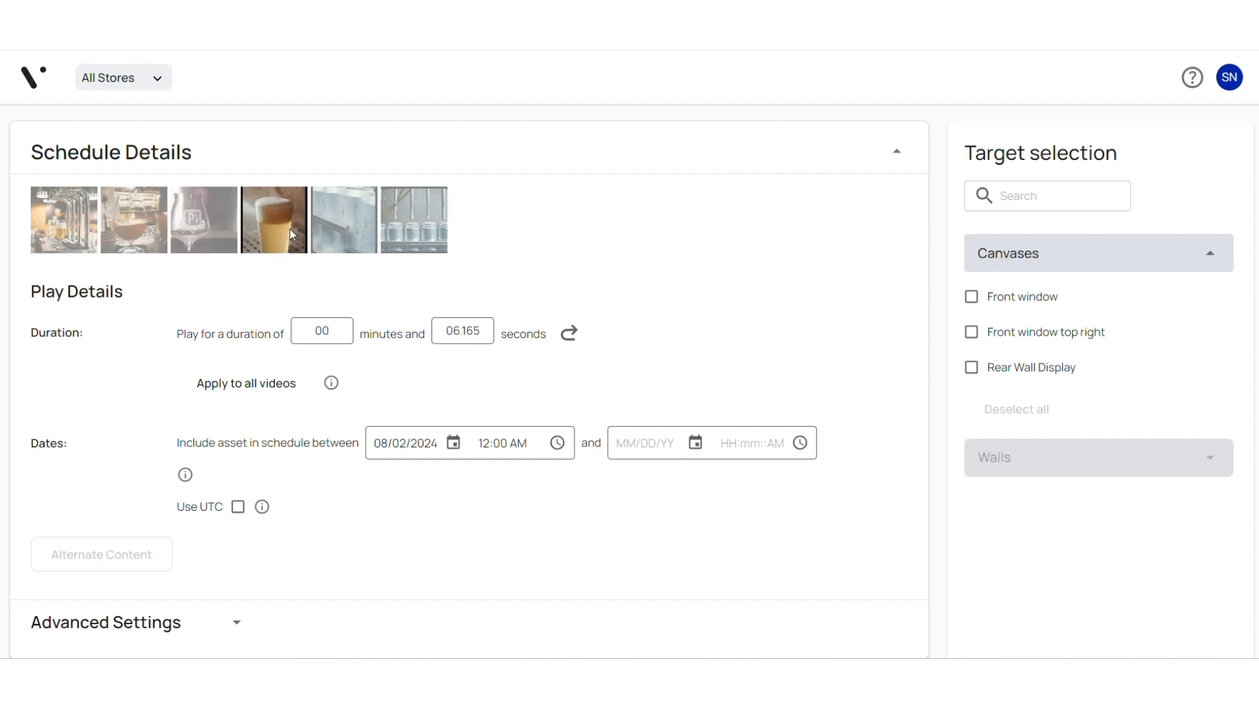
left_click(248, 391)
left_click(224, 246)
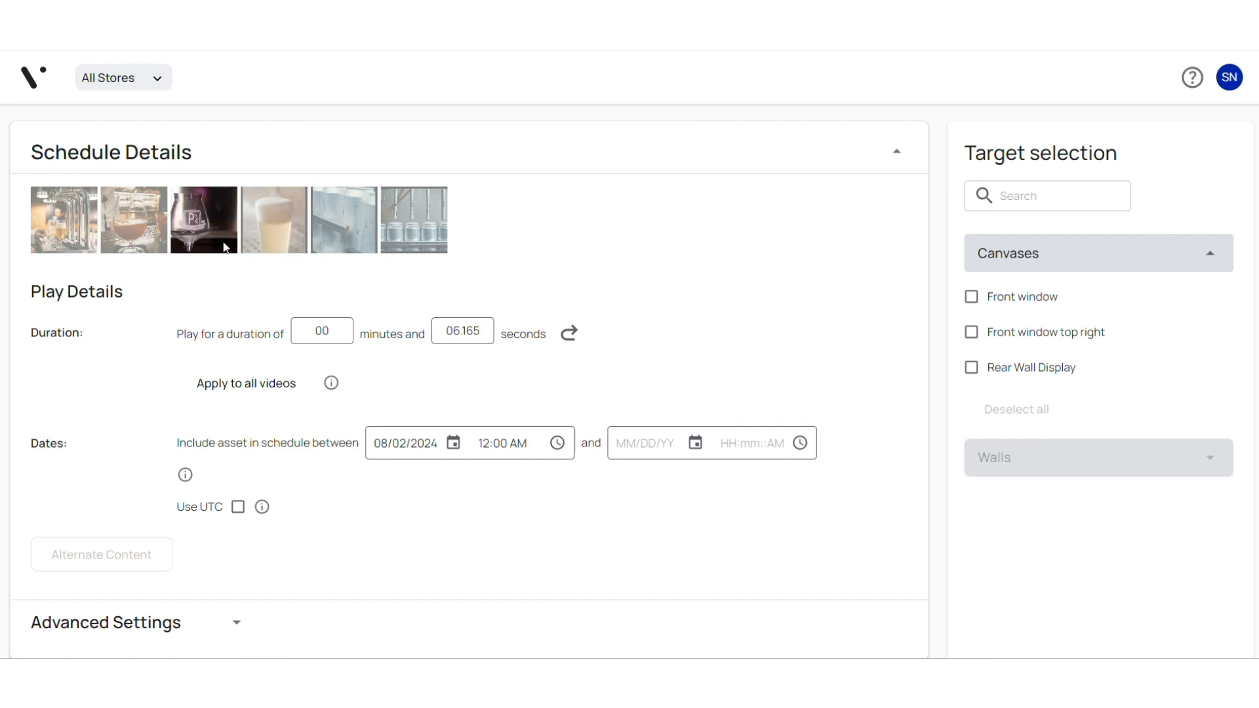
left_click(131, 238)
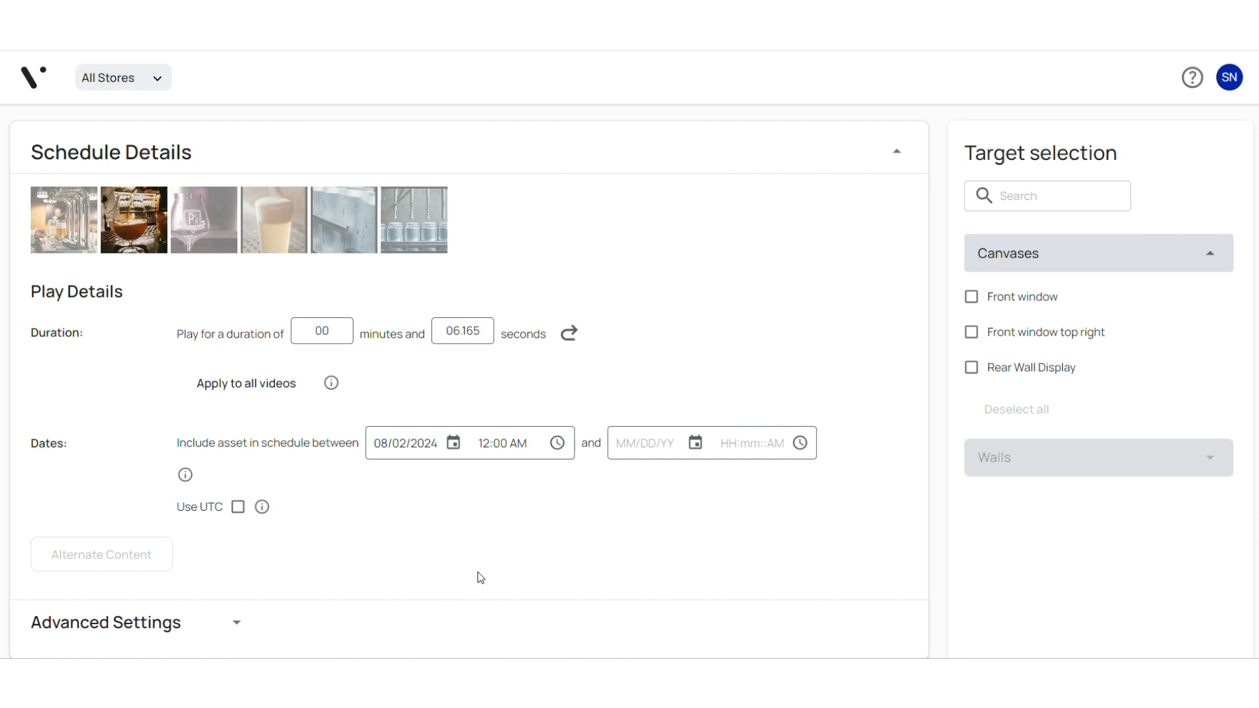
Target the Front window canvas and set the event's end date to 08/30/2024.
left_click(453, 445)
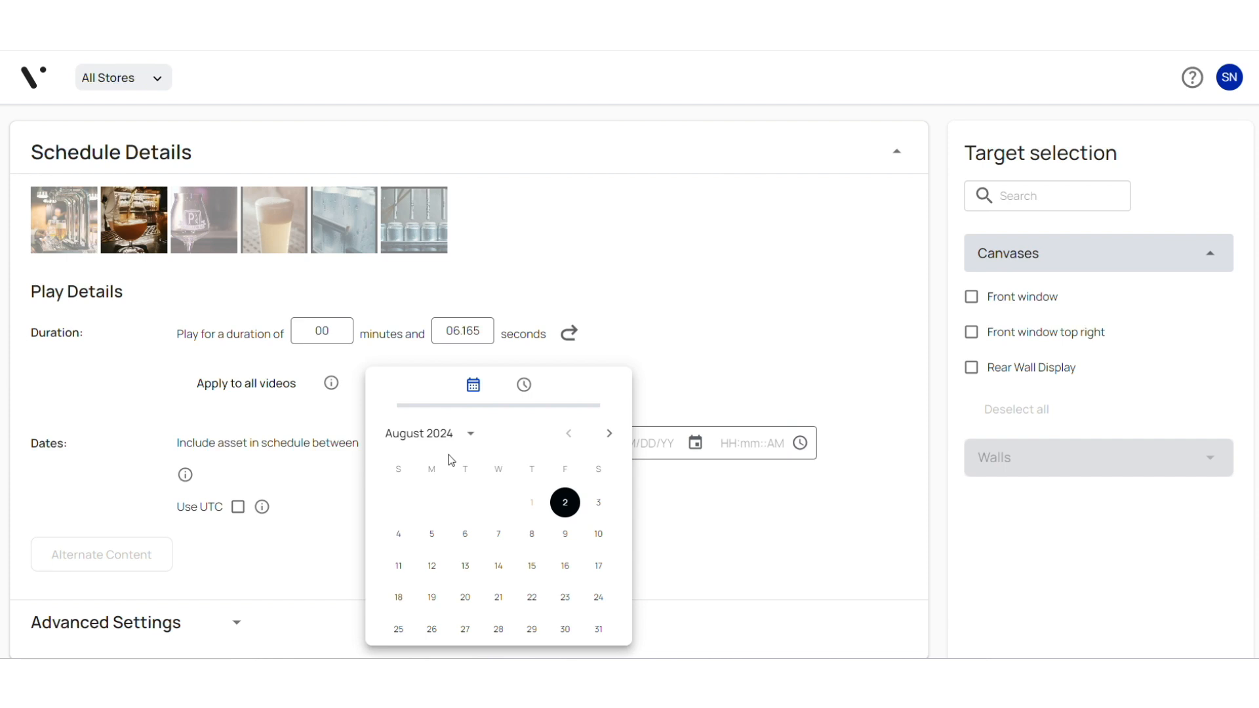
left_click(724, 575)
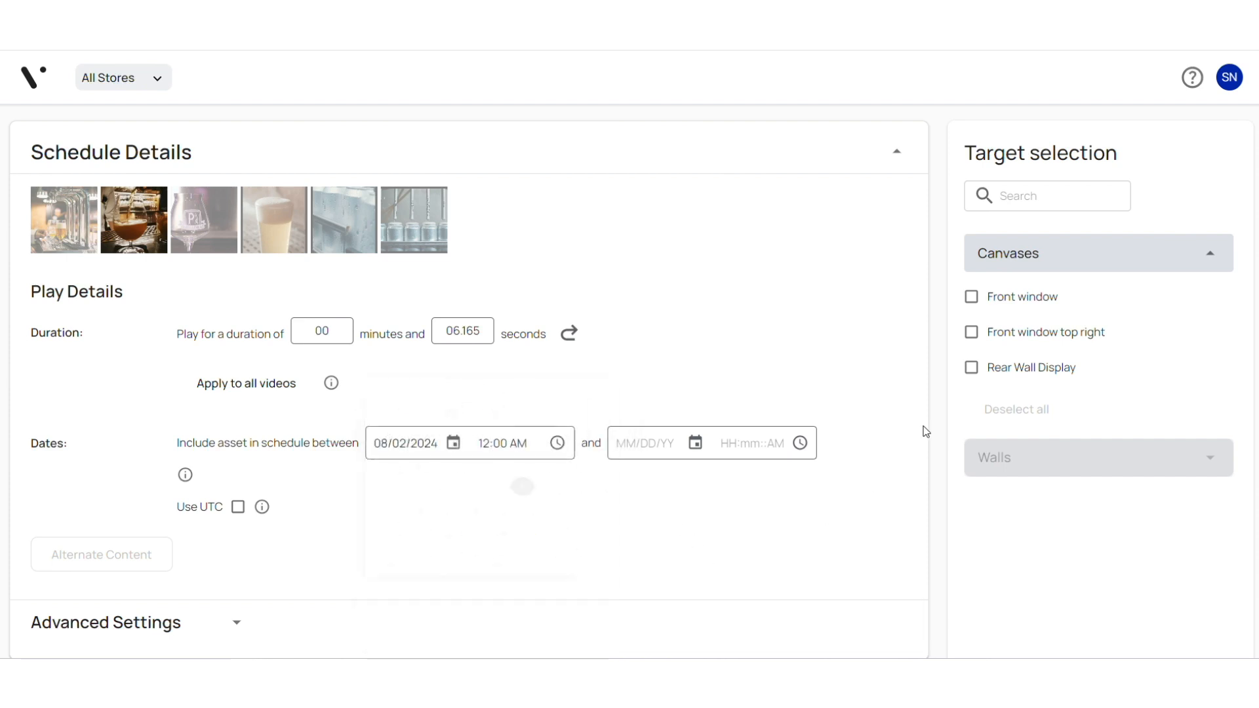
left_click(972, 296)
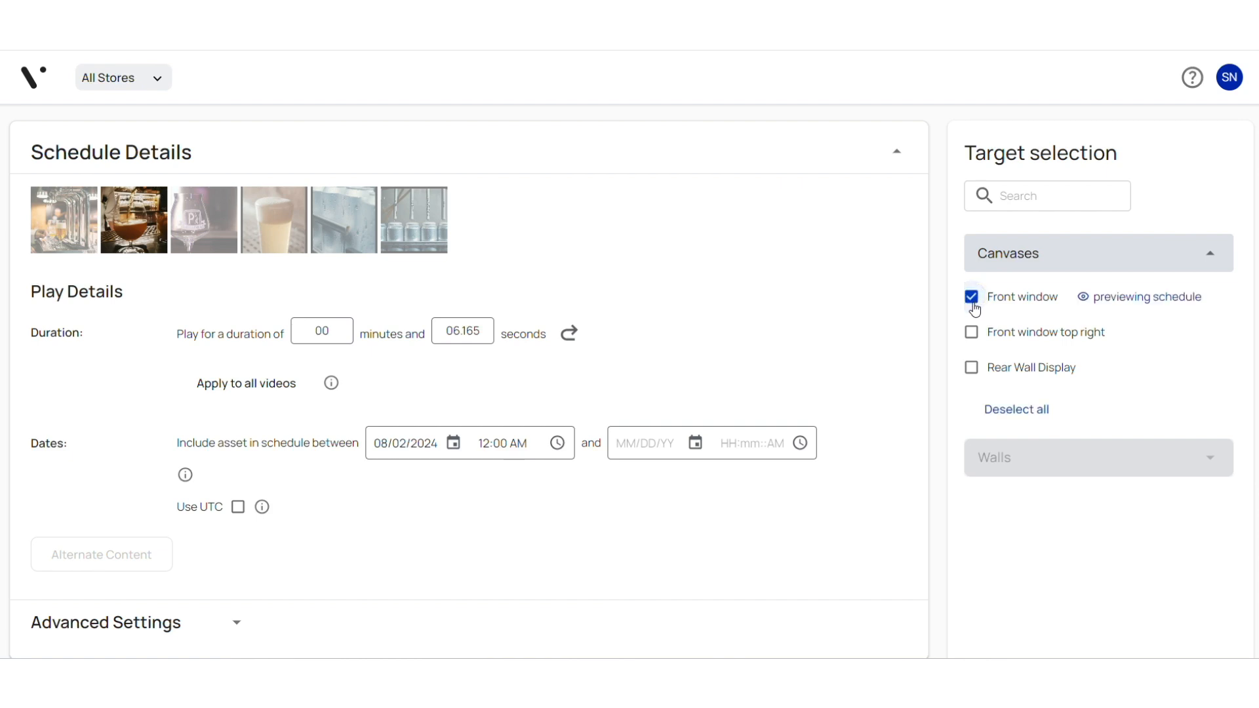
left_click(695, 443)
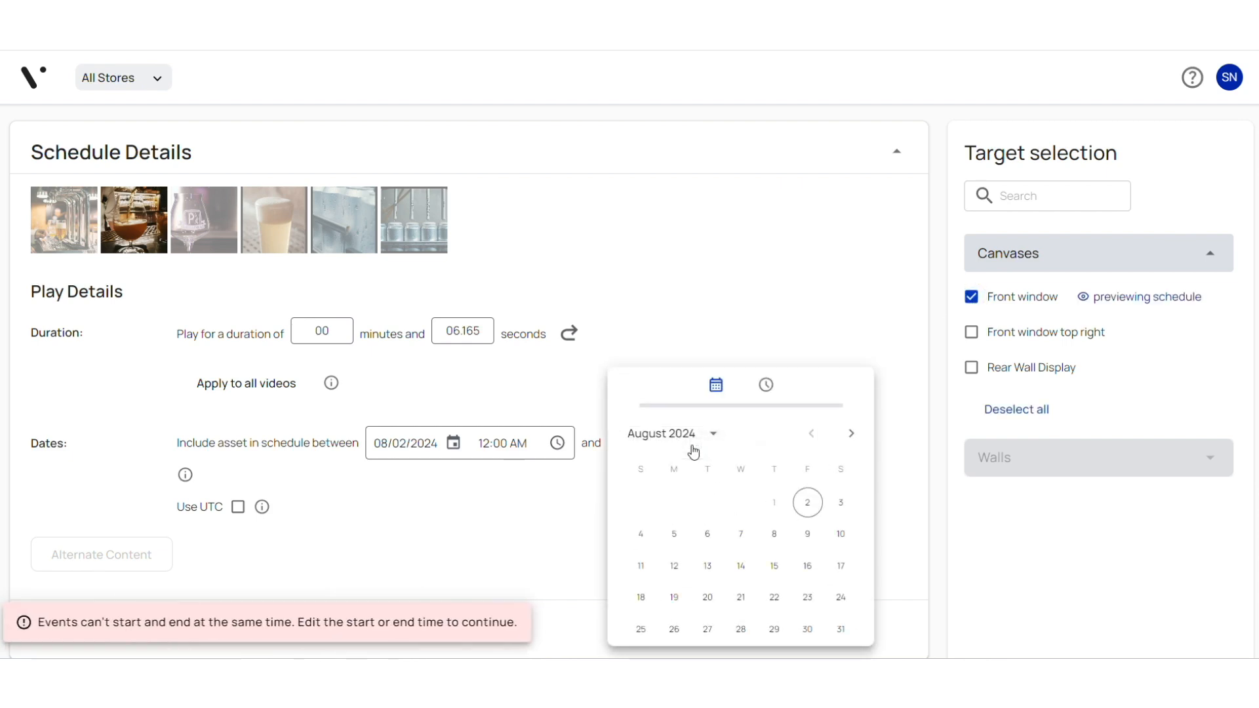
left_click(808, 629)
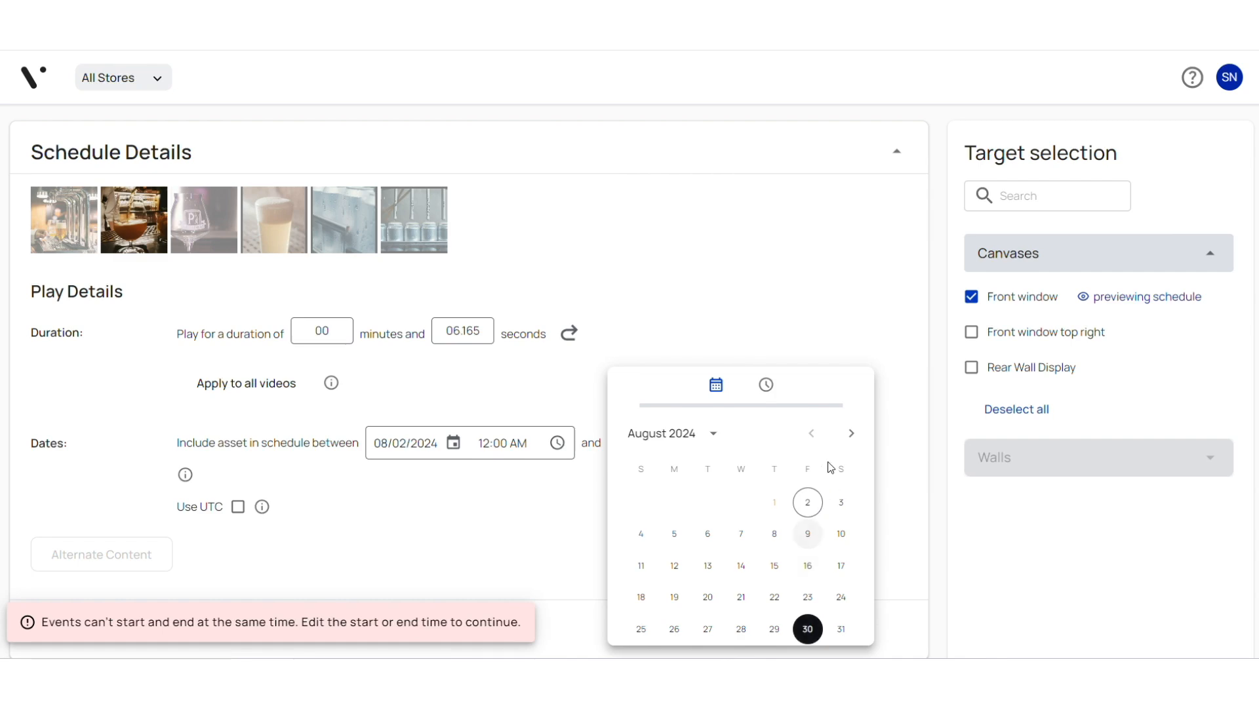
left_click(841, 288)
Check the Front window schedule preview, and save and publish the multi-asset event.
scroll(843, 291, "down", 1)
scroll(843, 291, "down", 5)
scroll(844, 291, "up", 5)
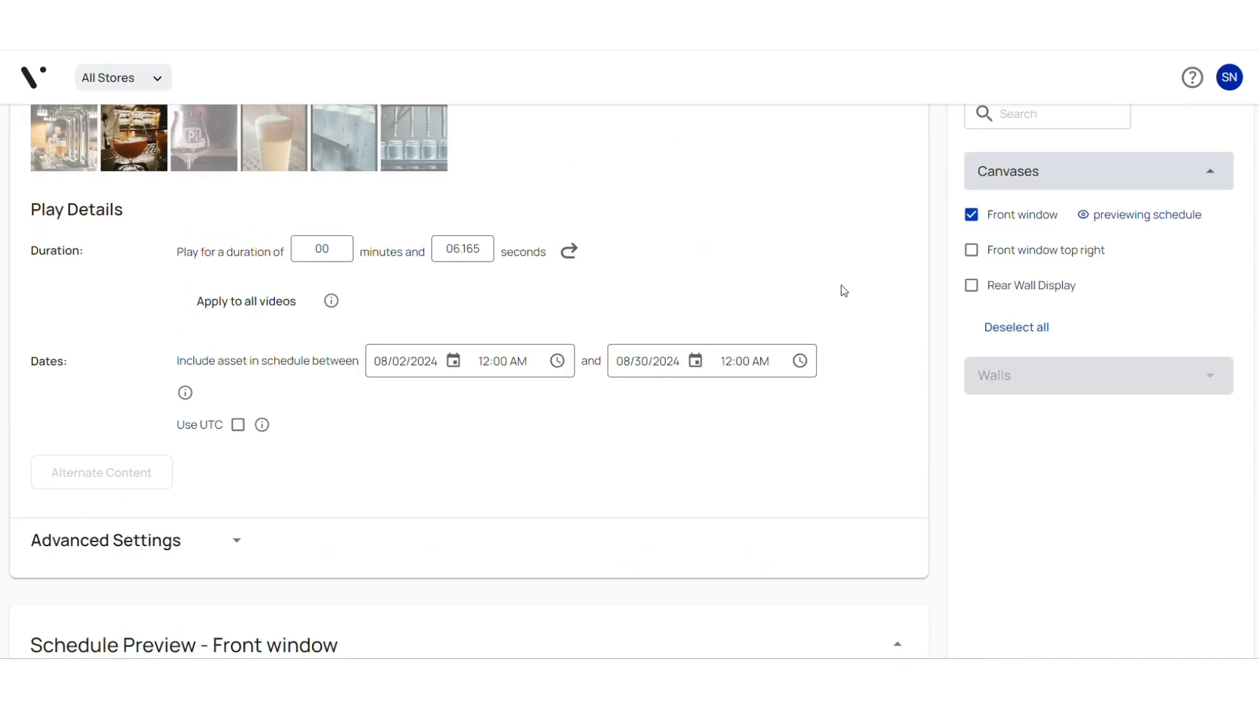
scroll(845, 289, "up", 5)
left_click(1152, 162)
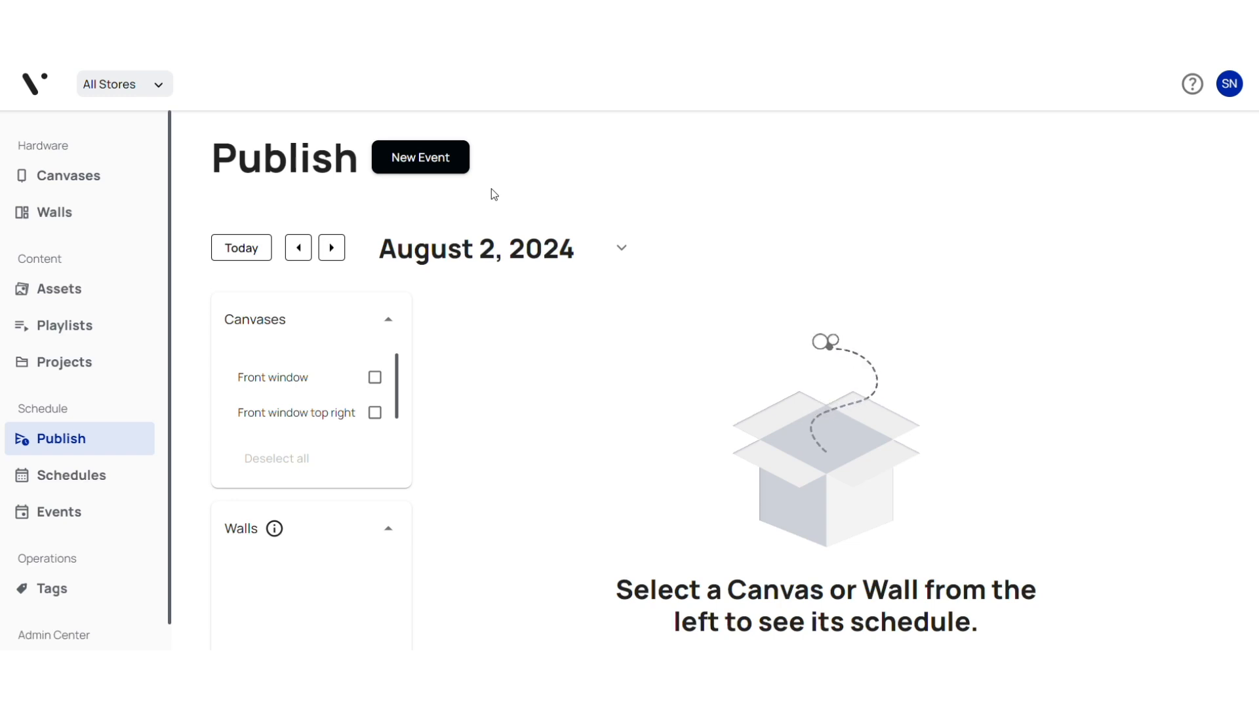
left_click(376, 378)
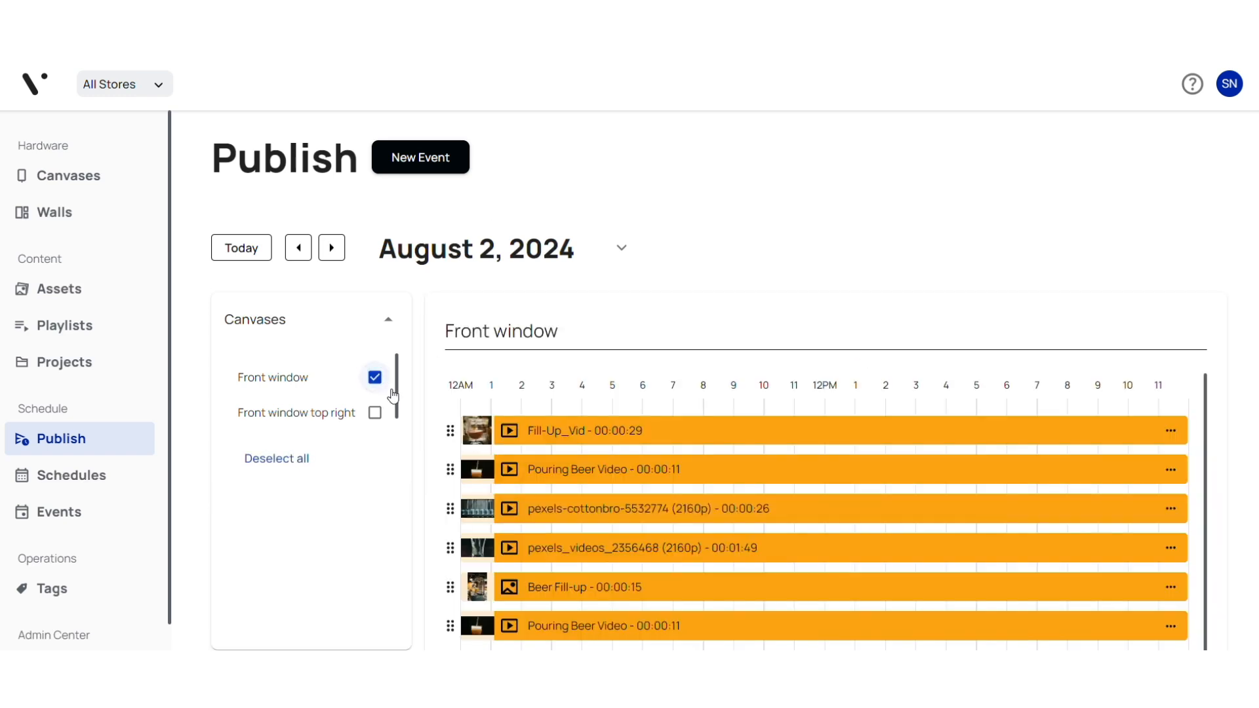
left_click(427, 164)
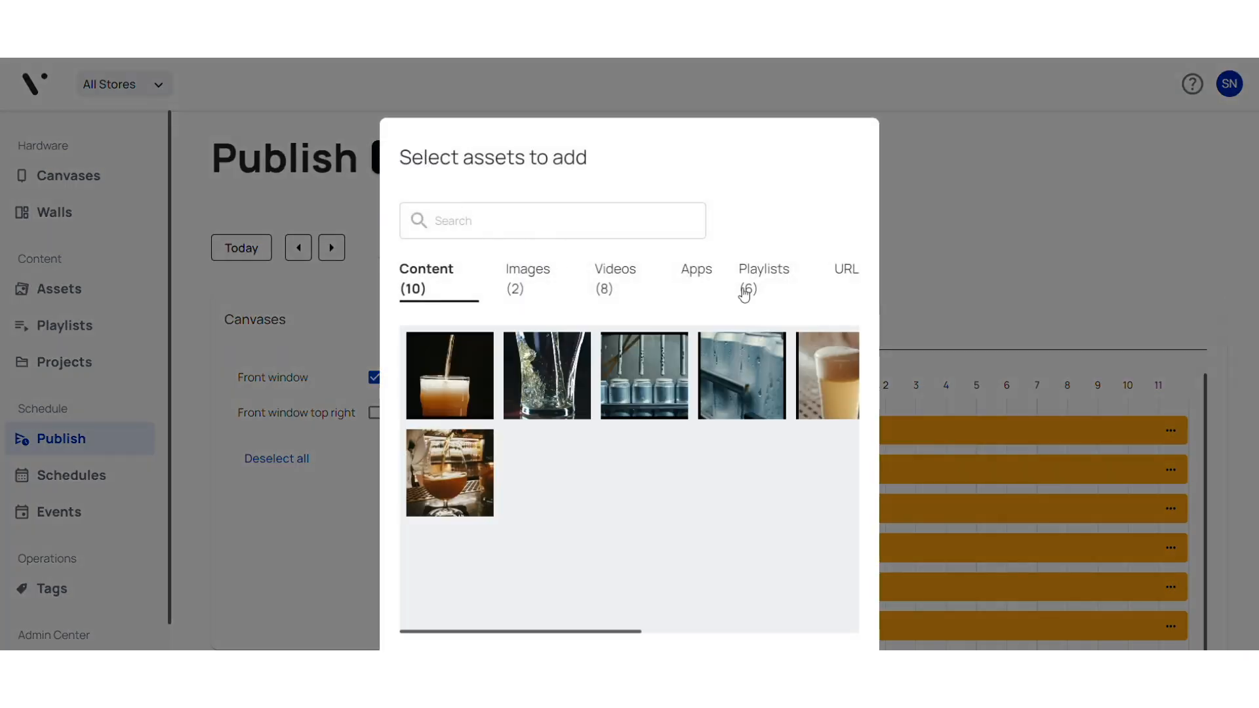
left_click(847, 270)
left_click(576, 357)
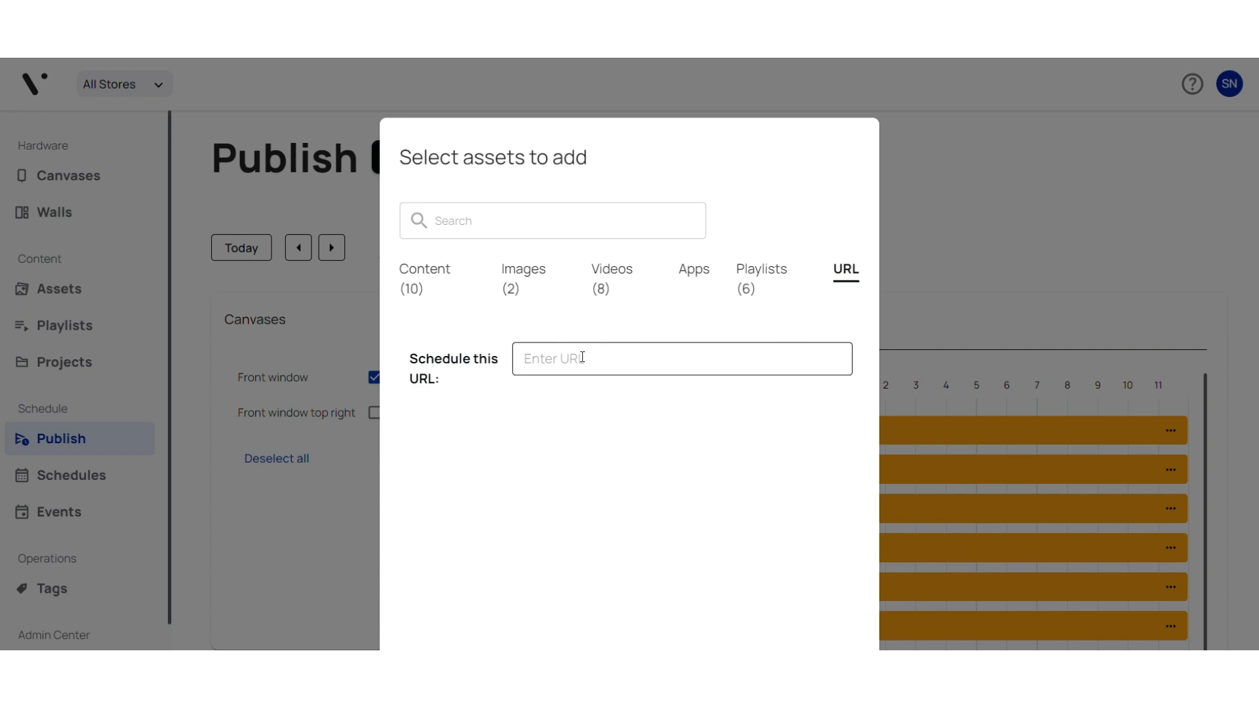
type("h")
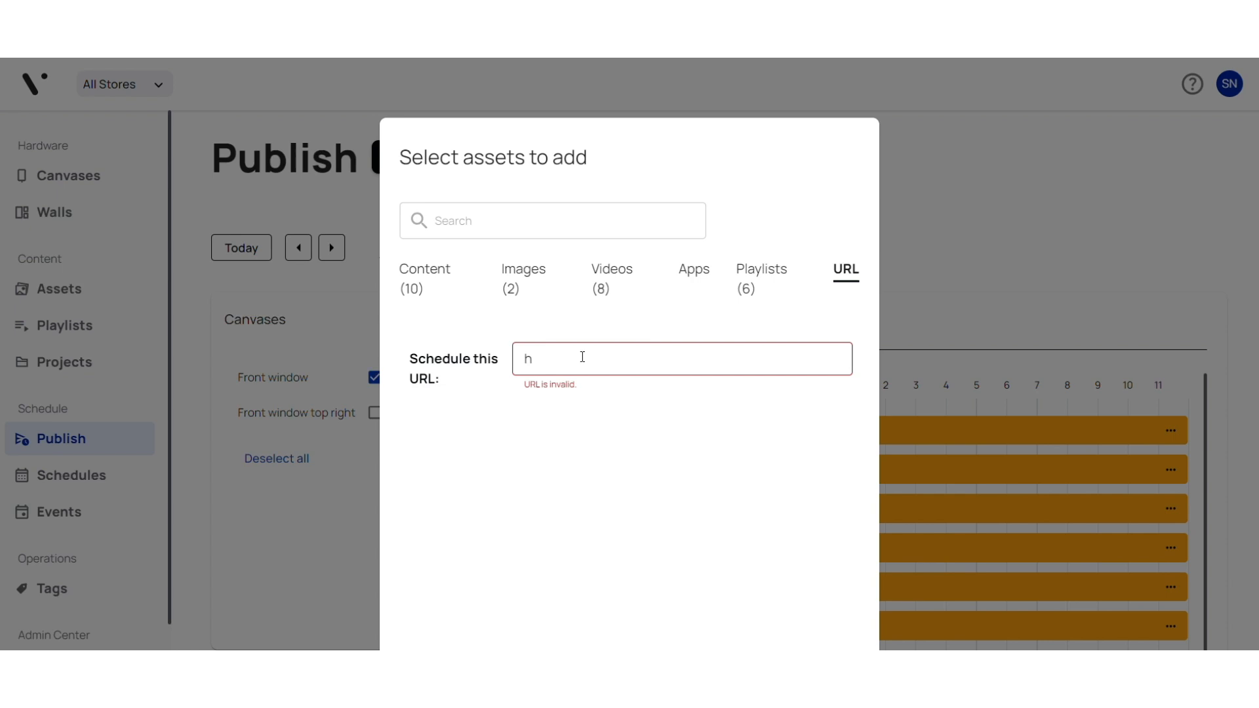
type("ttp://www.videri.com")
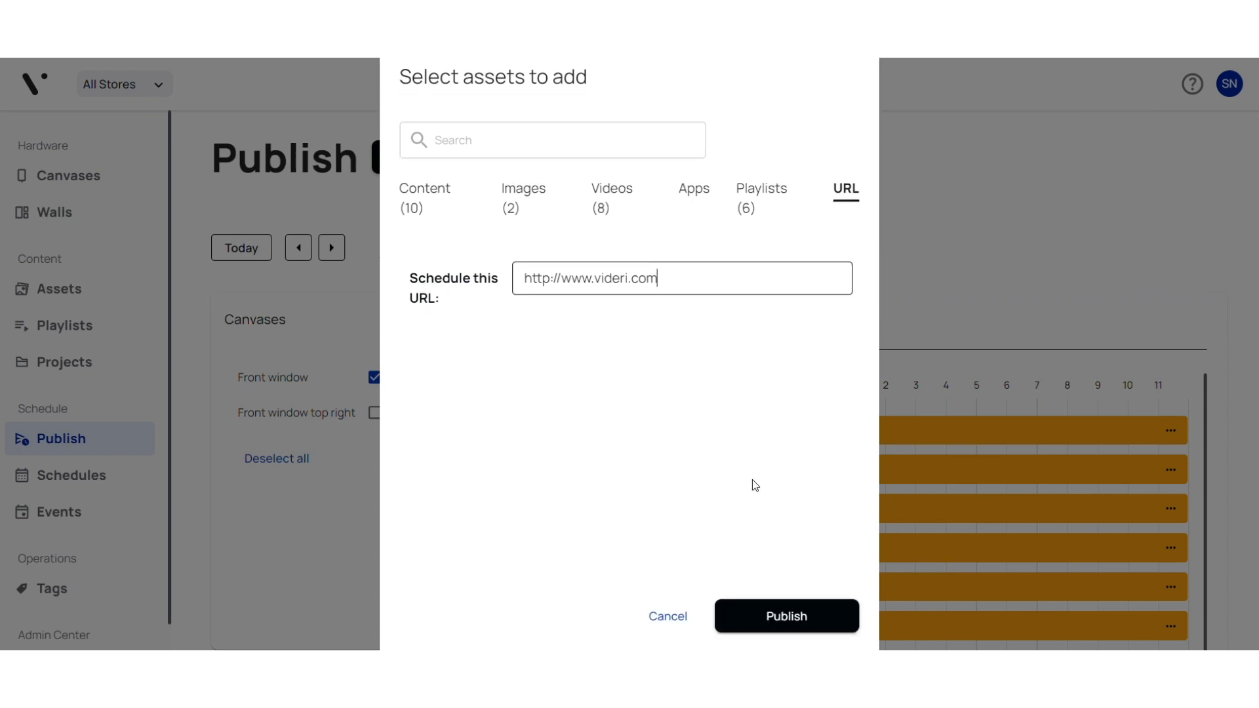
left_click(780, 620)
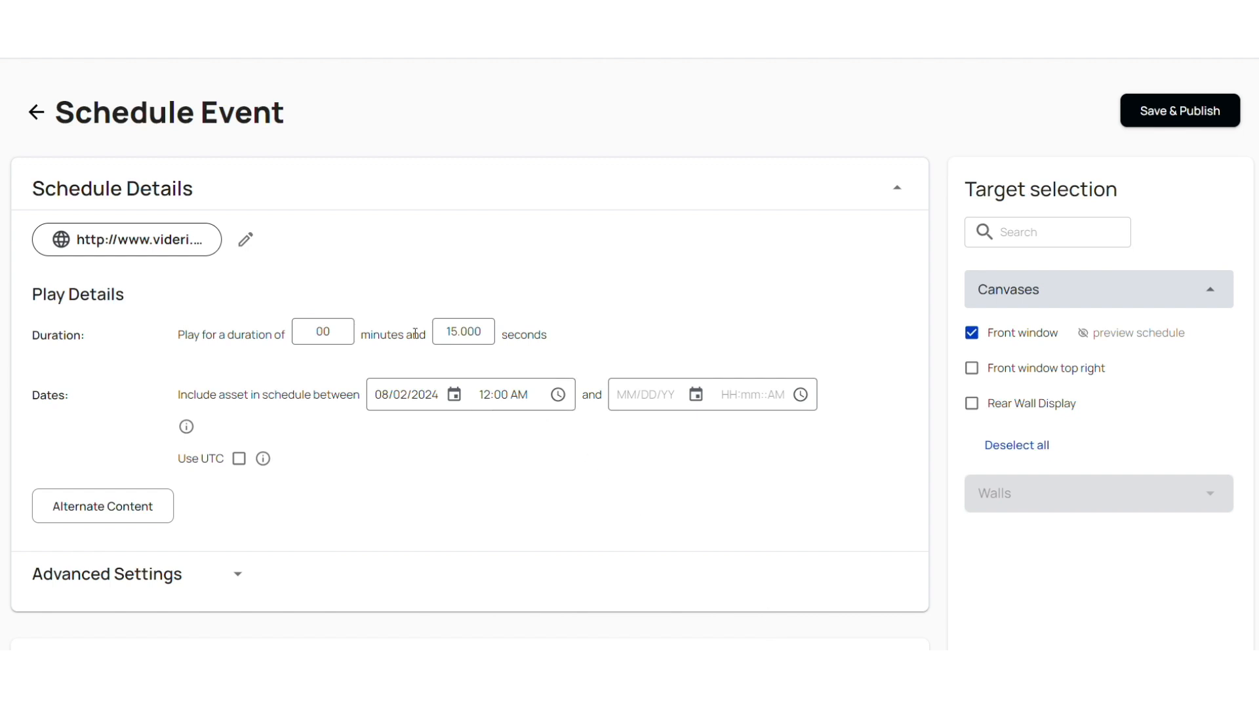
Try the ending dk in the scheduled URL, restore it to com, and accept the edit.
left_click(246, 239)
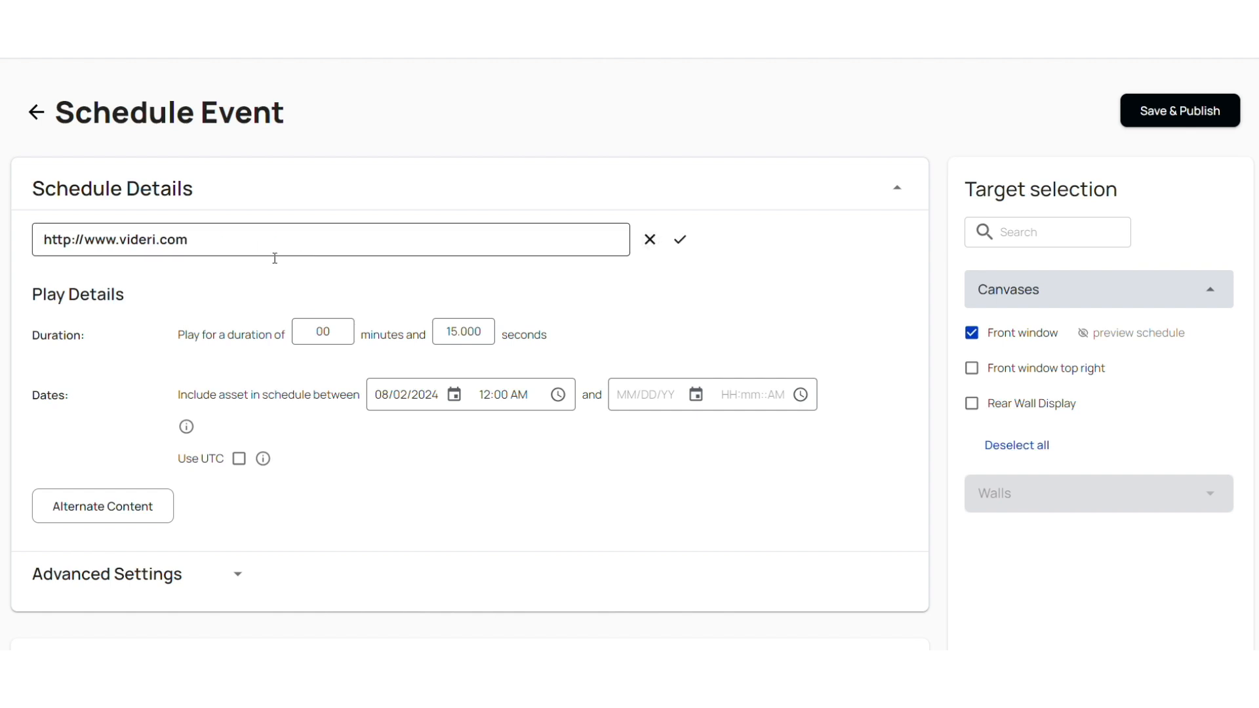
key("BackSpace")
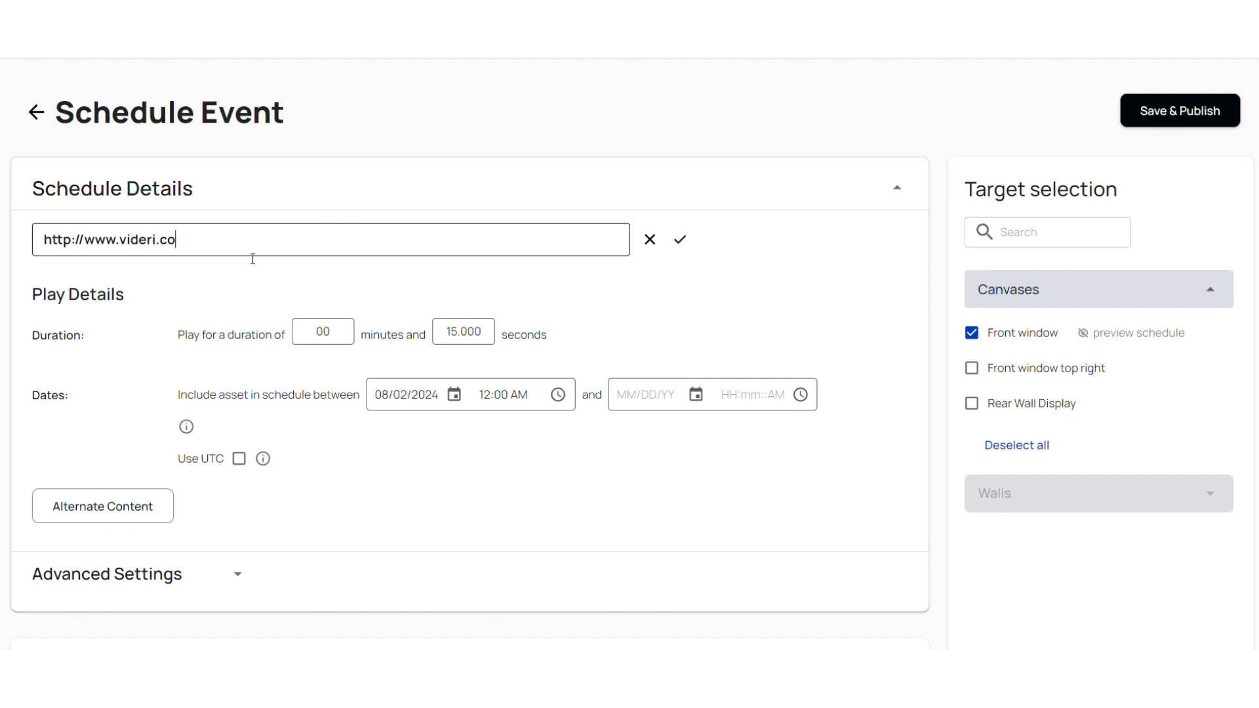
key("BackSpace")
key("BackSpace")
type("dk")
key("BackSpace")
key("BackSpace")
type("com")
left_click(680, 240)
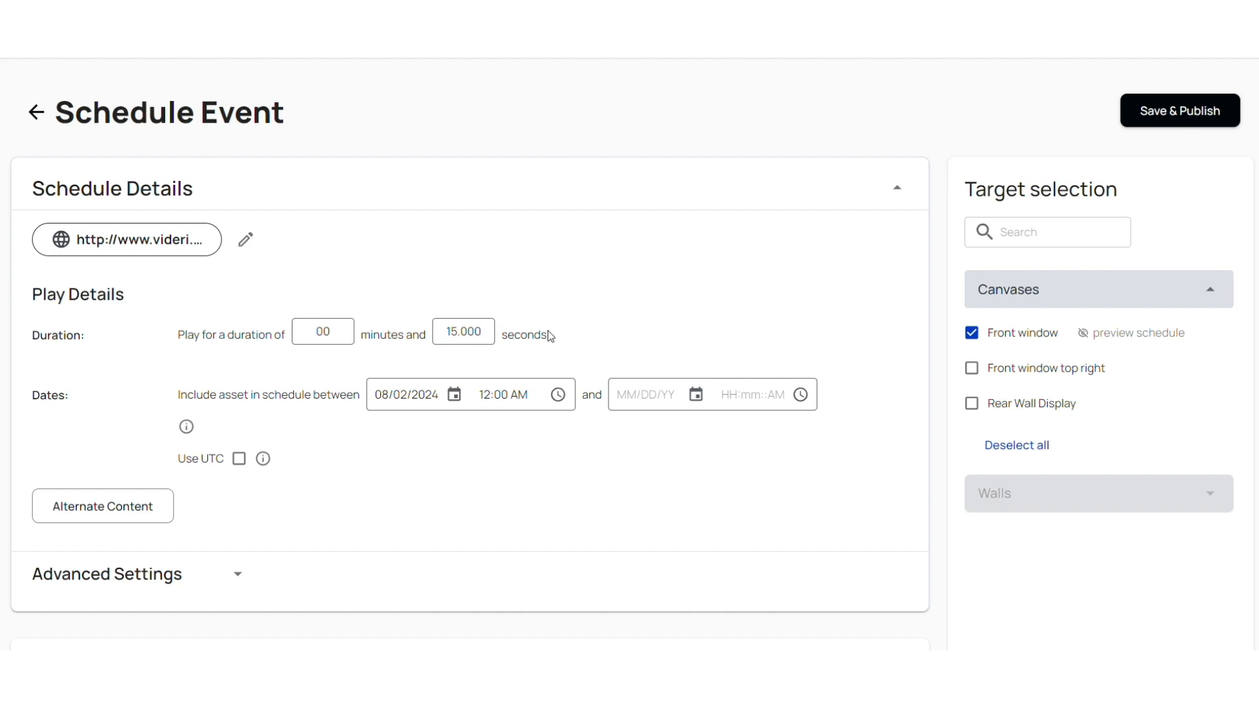
Set the URL event's play duration to 30 seconds.
left_click_drag(447, 333, 508, 326)
left_click(609, 300)
left_click(457, 332)
key("shift+Right")
key("shift+Right")
key("Left")
key("BackSpace")
key("BackSpace")
type("30")
Check the start date and time options for the URL event, and save and publish it.
left_click(454, 396)
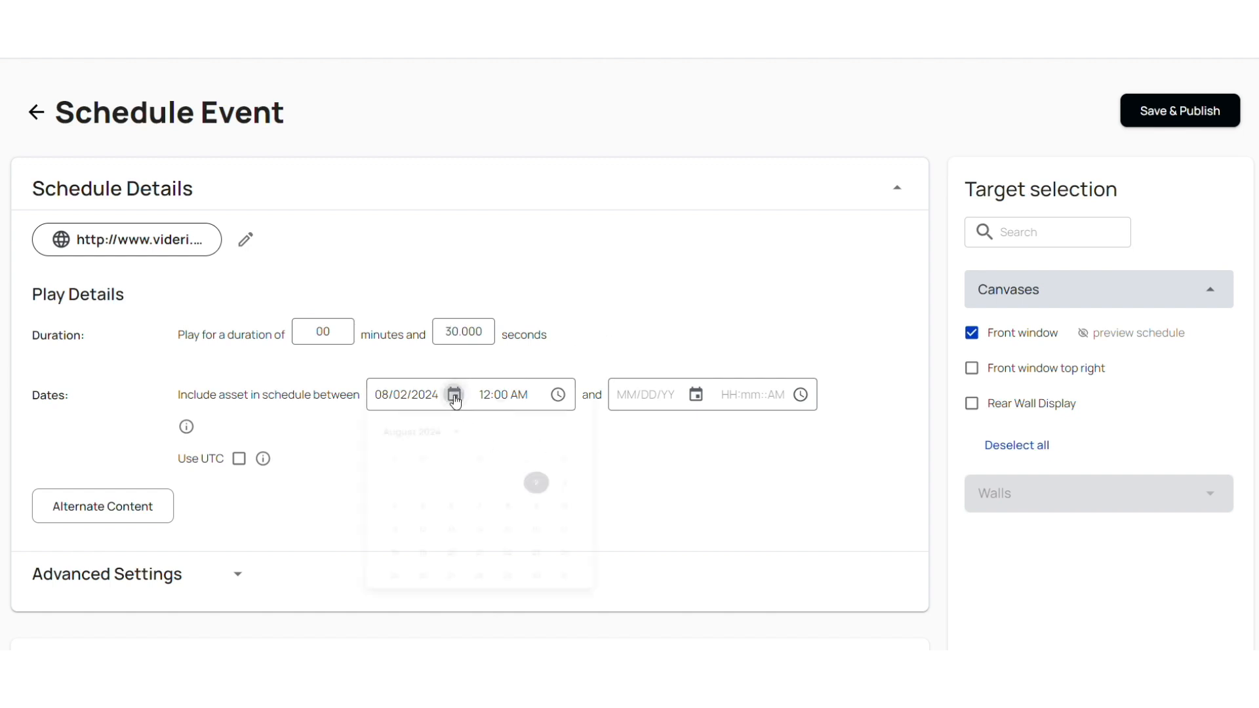
left_click(754, 472)
left_click(559, 395)
left_click(760, 467)
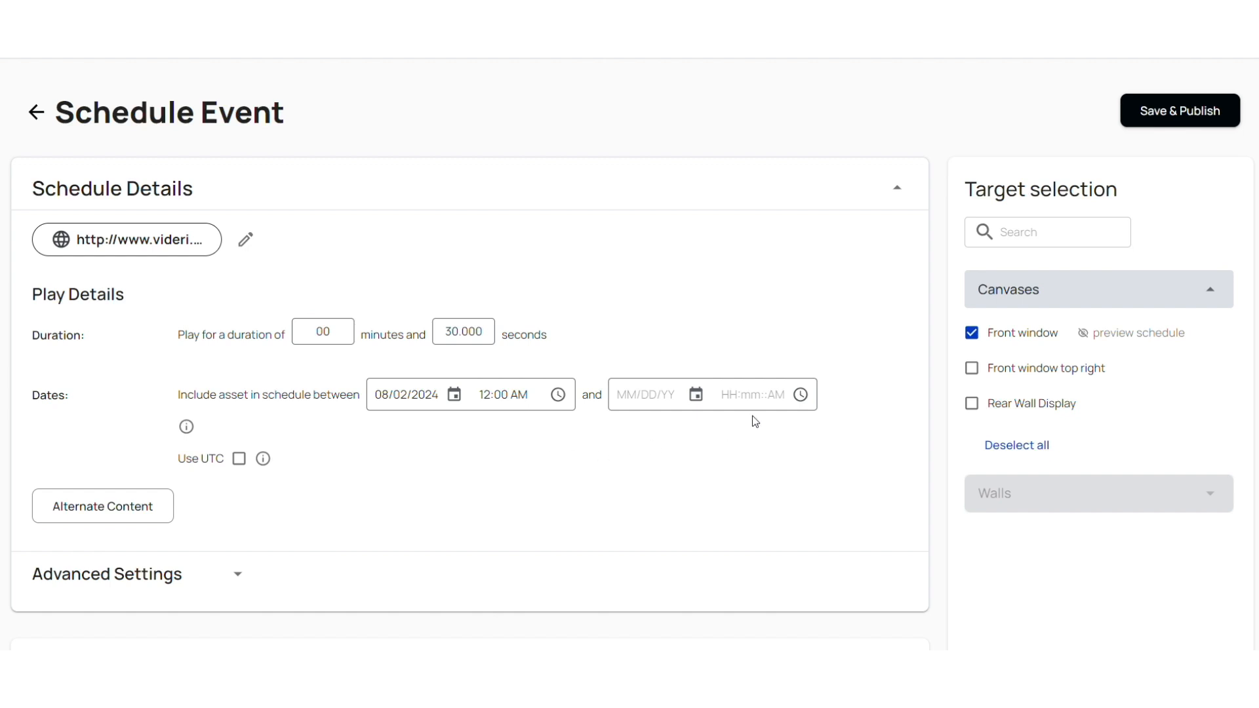
left_click(1165, 115)
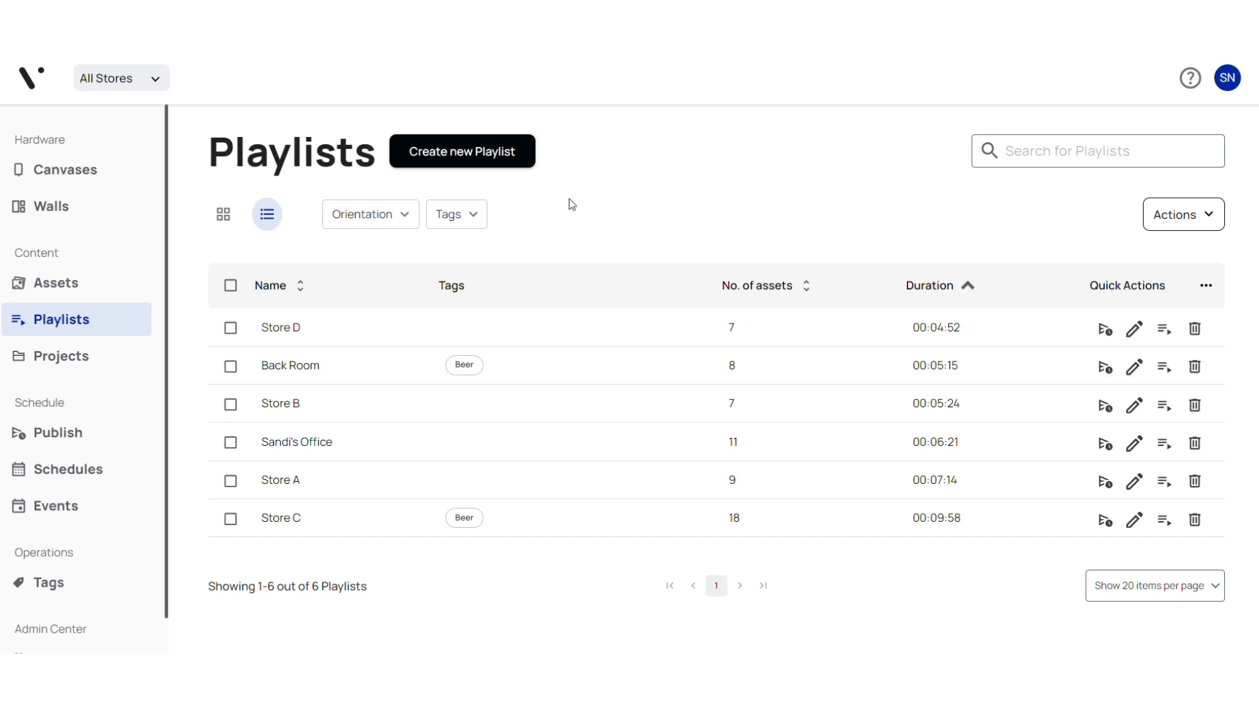
Start publishing the Store B playlist as a scheduled event from the Playlists page.
left_click(53, 328)
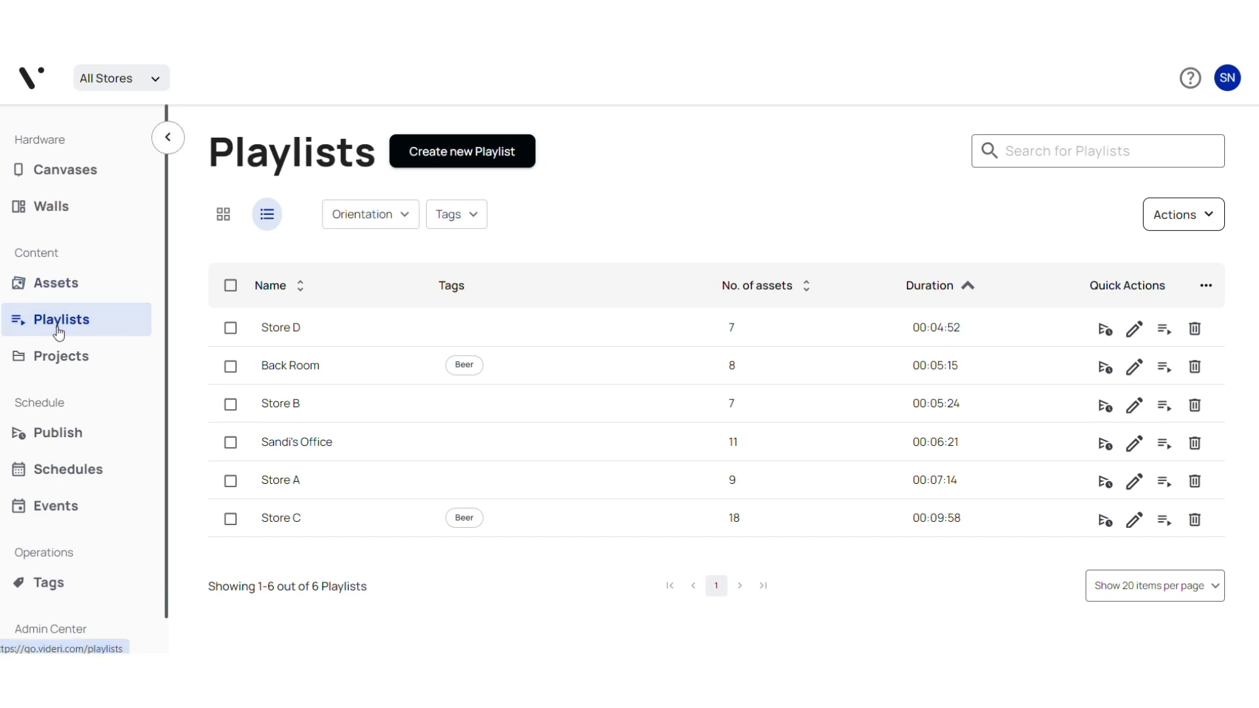
left_click(1106, 411)
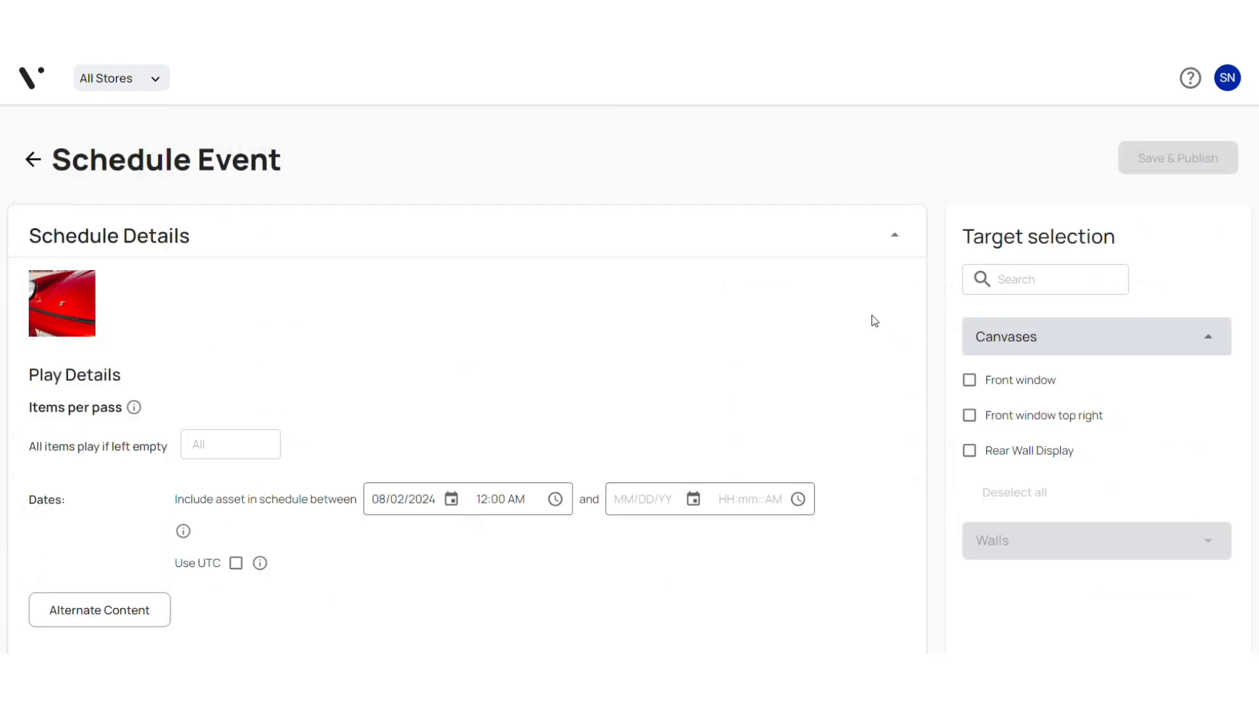
scroll(798, 303, "down", 2)
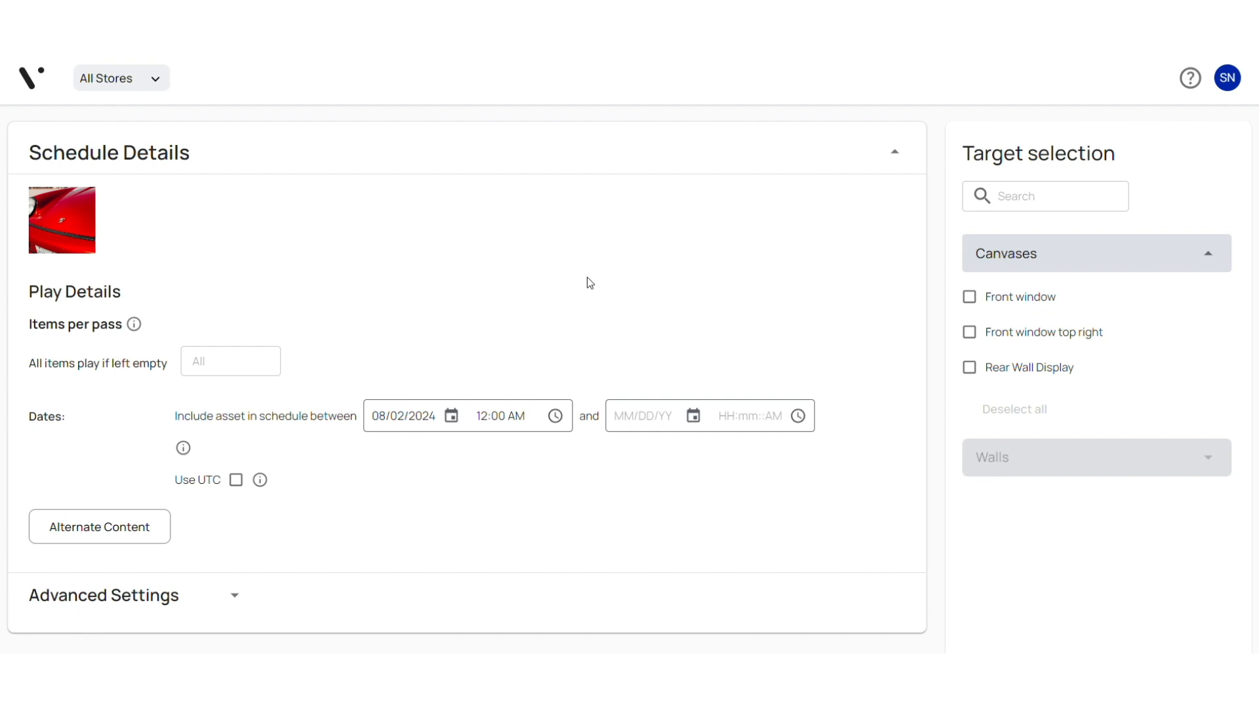
Target the Front window canvas for the playlist event and review that canvas's schedule preview.
left_click(970, 298)
scroll(779, 309, "down", 8)
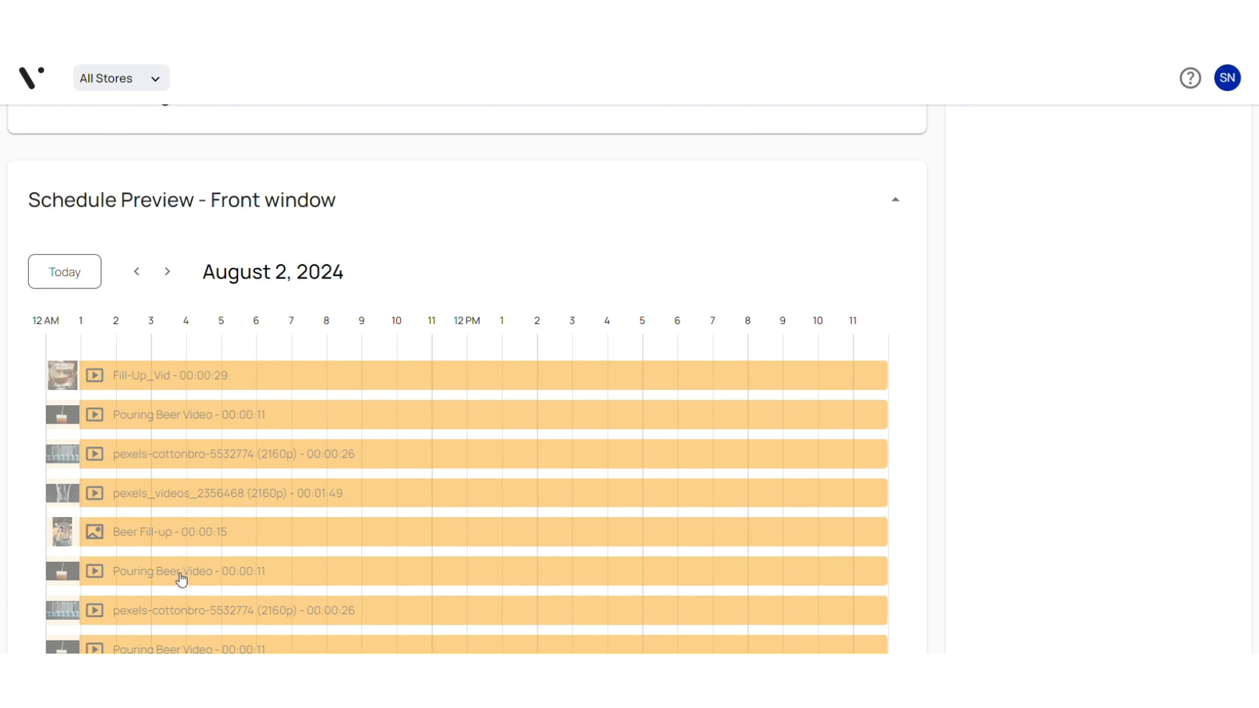
scroll(365, 321, "up", 5)
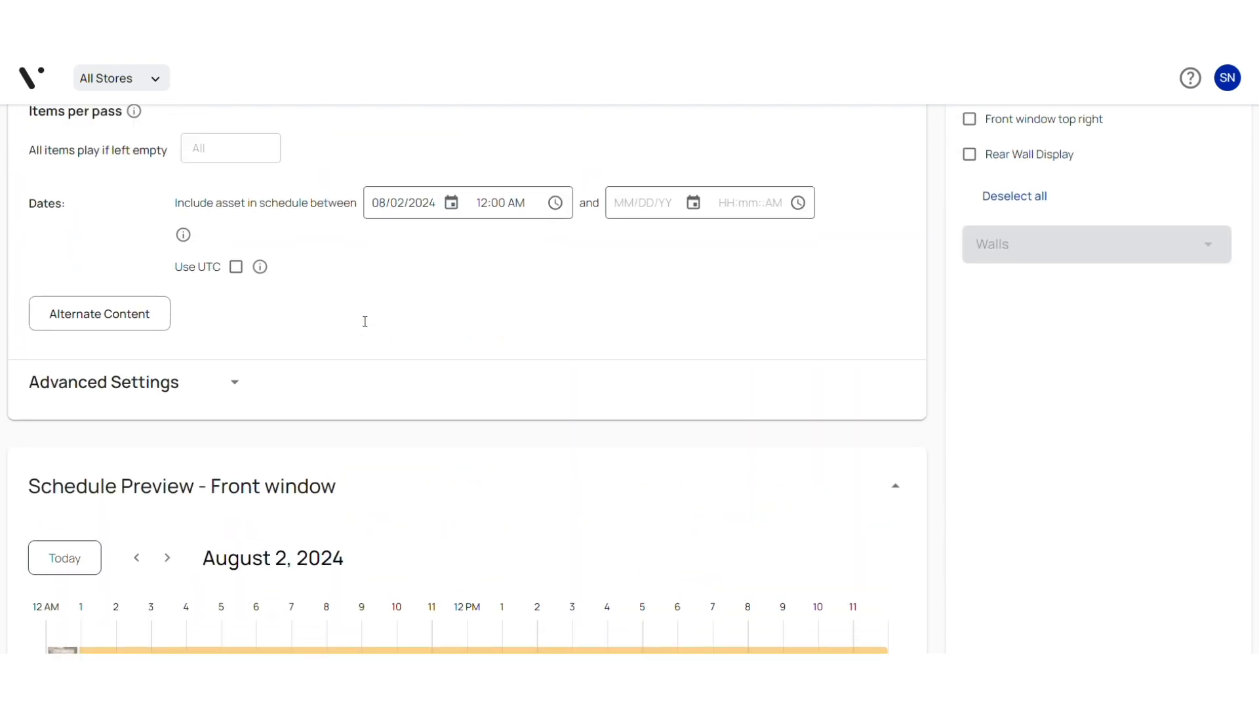
scroll(365, 321, "up", 1)
scroll(364, 324, "up", 3)
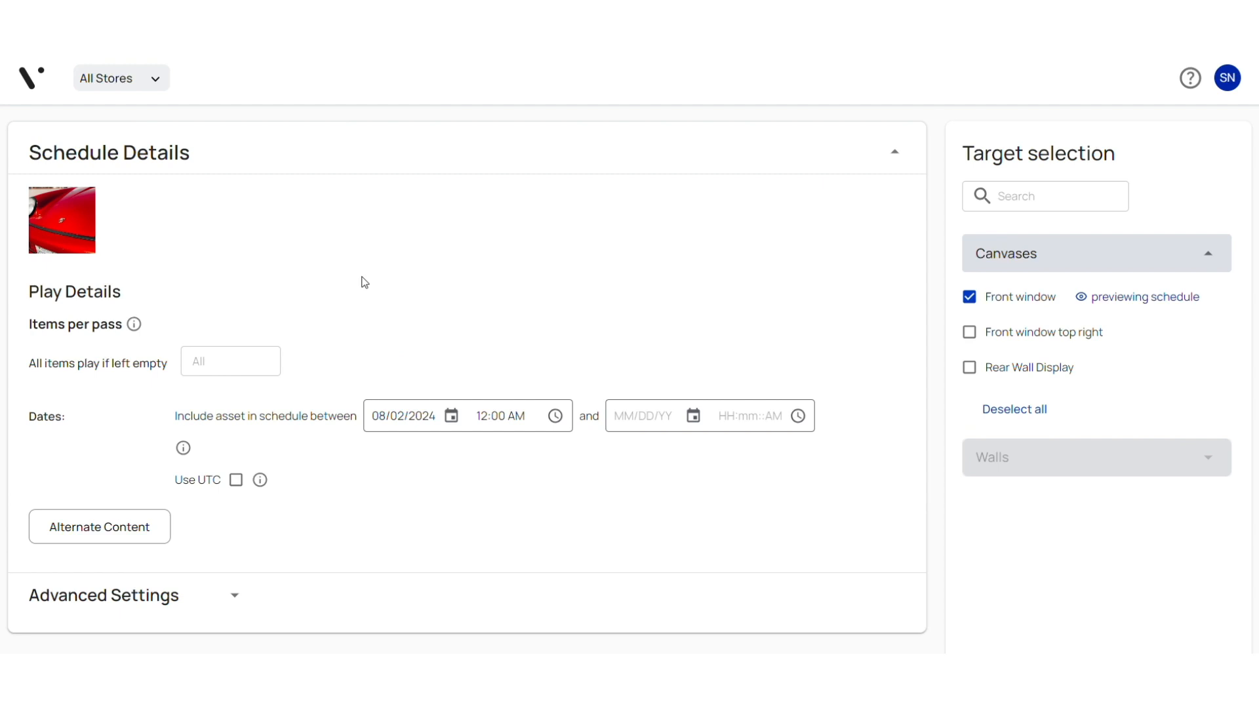
scroll(346, 276, "up", 1)
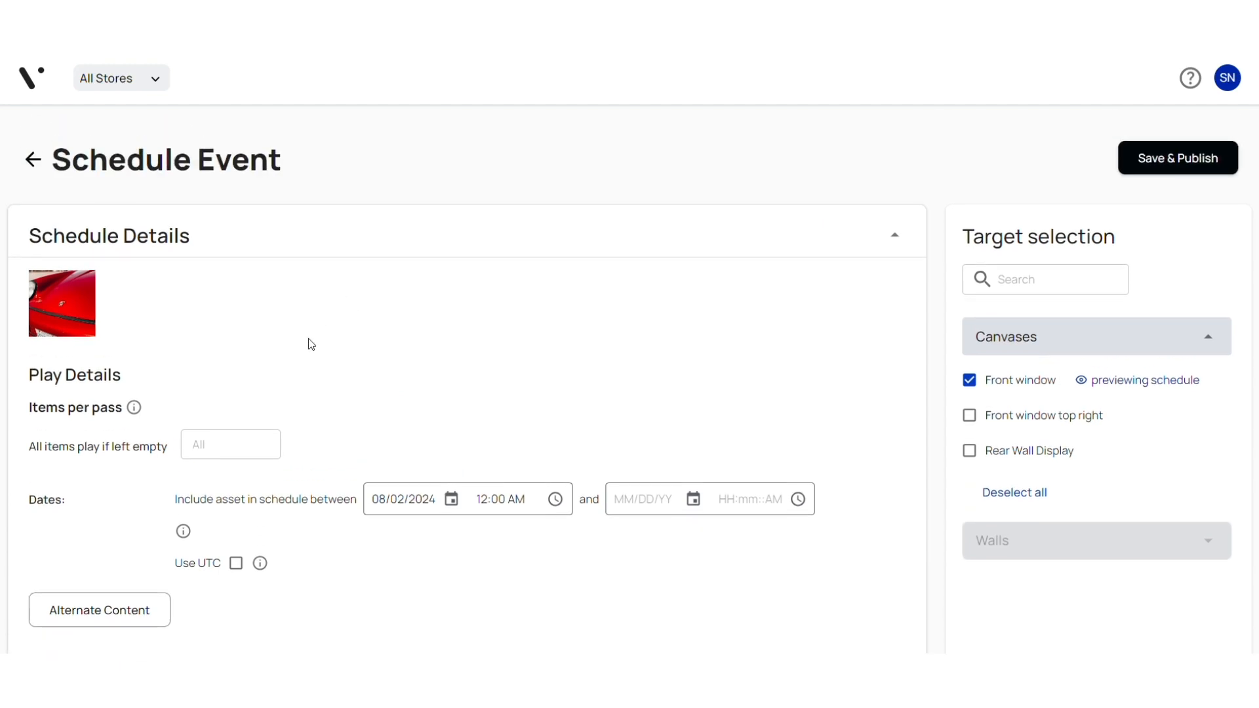
Set the playlist event's items per pass to 3.
left_click(197, 444)
type("3")
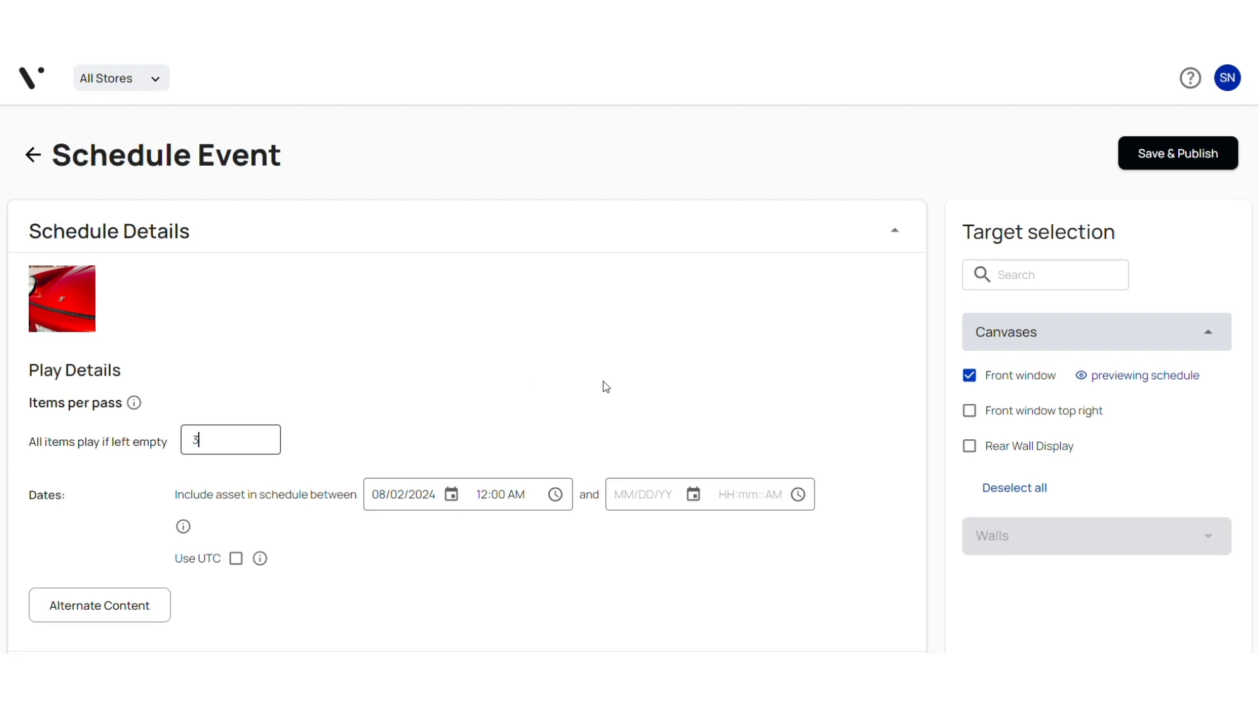
scroll(666, 373, "down", 2)
scroll(728, 351, "up", 2)
left_click(732, 353)
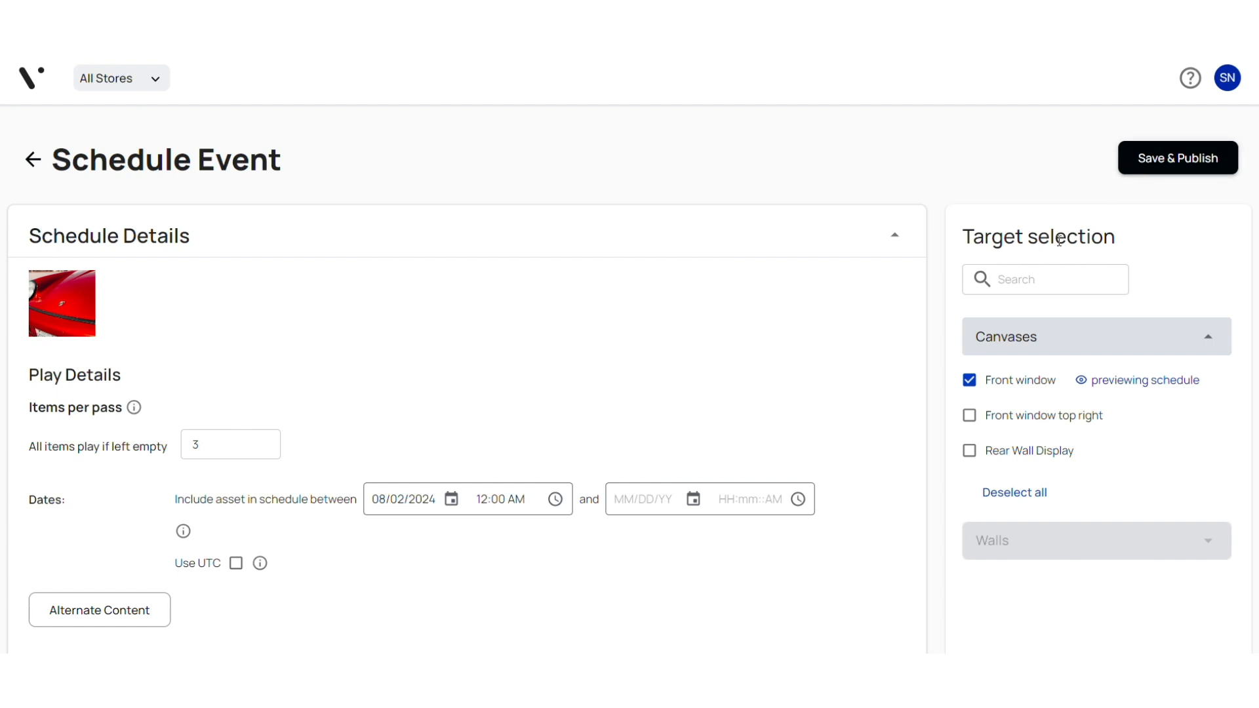
Set the playlist event's start date to 08/05/2024, check its start time options, and save and publish the event.
left_click(454, 513)
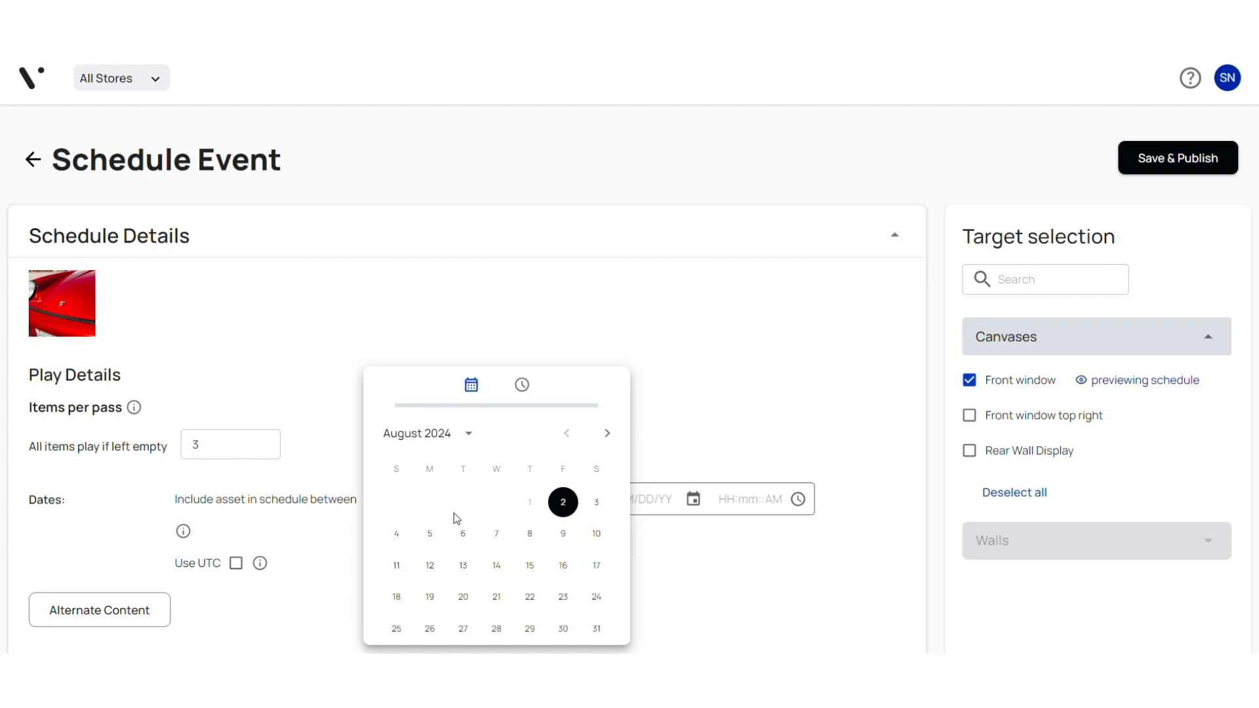
left_click(443, 547)
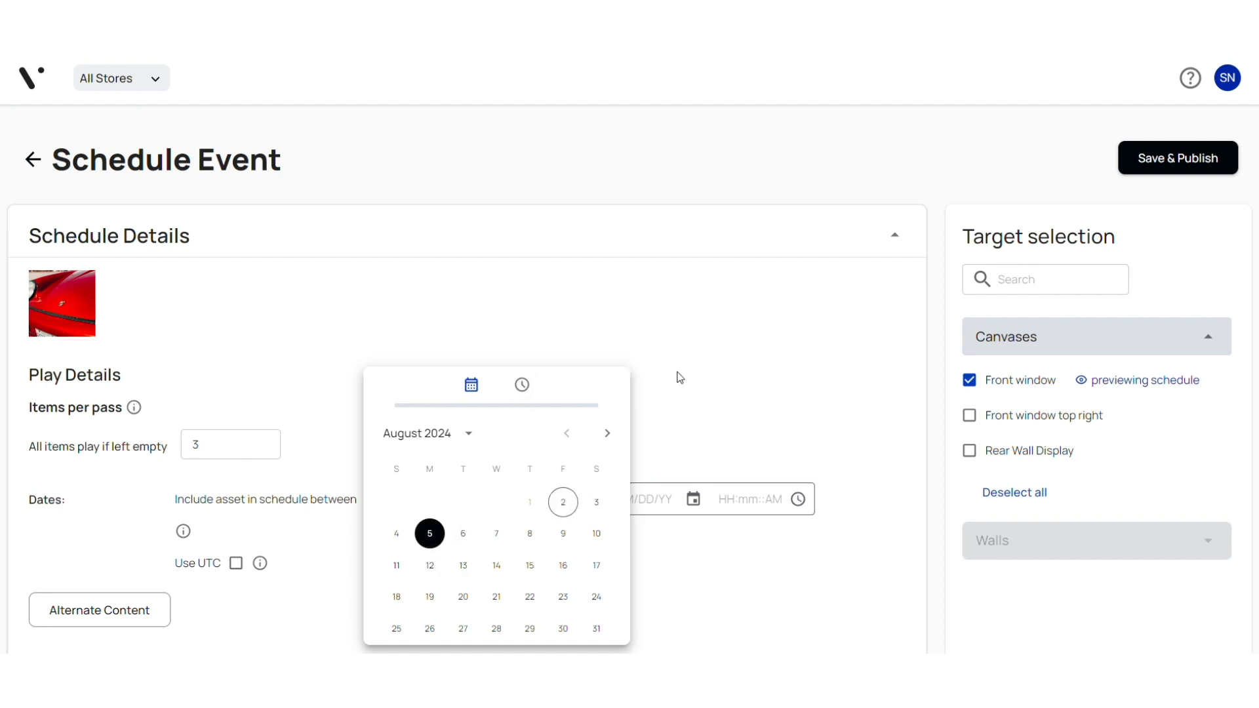
left_click(533, 388)
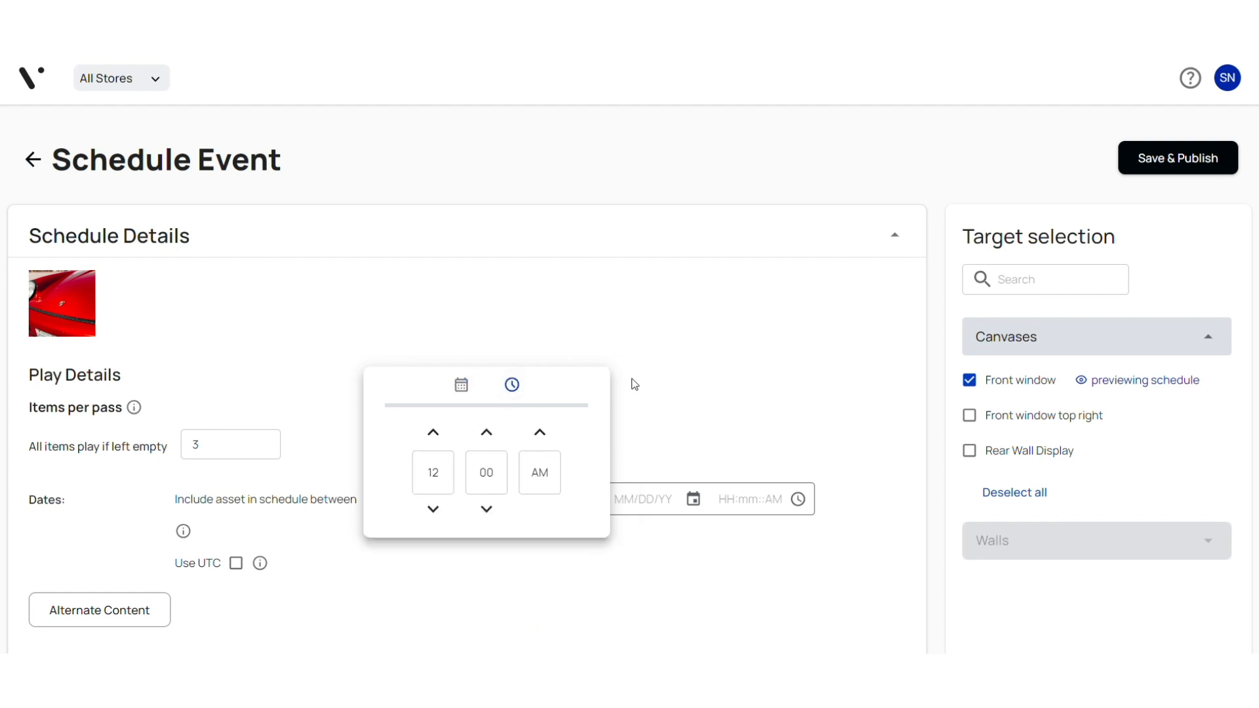
left_click(657, 382)
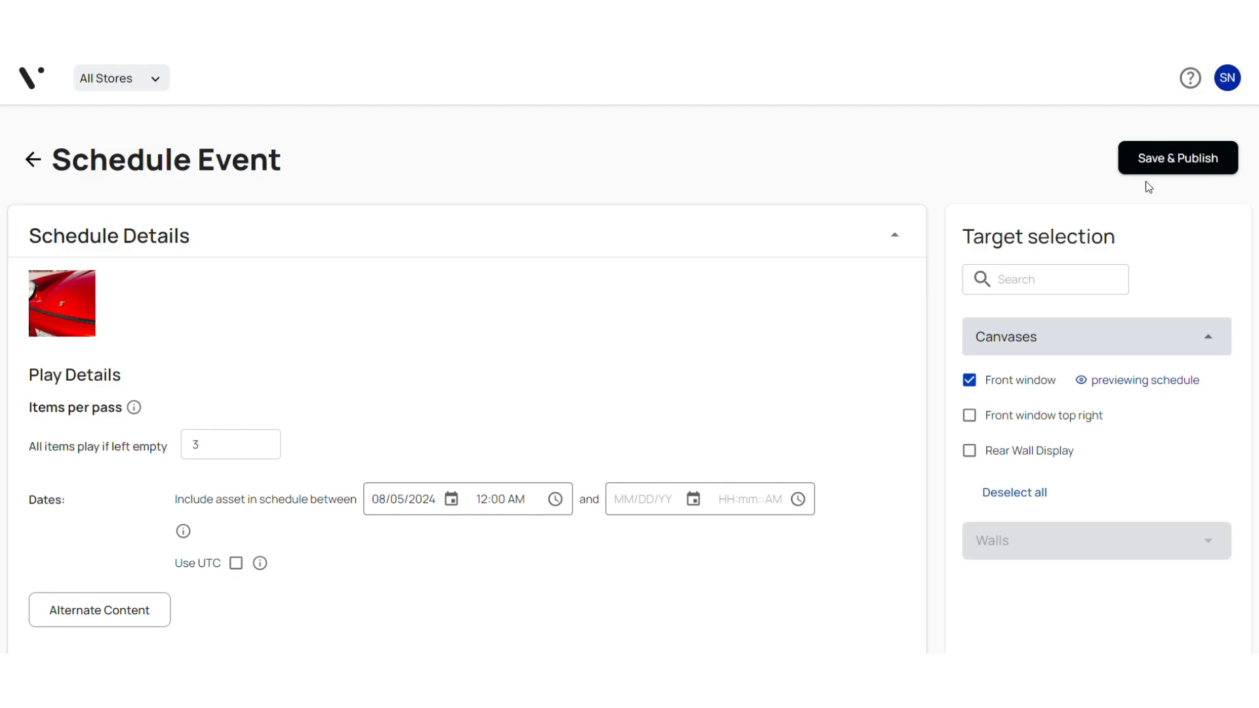
left_click(1152, 160)
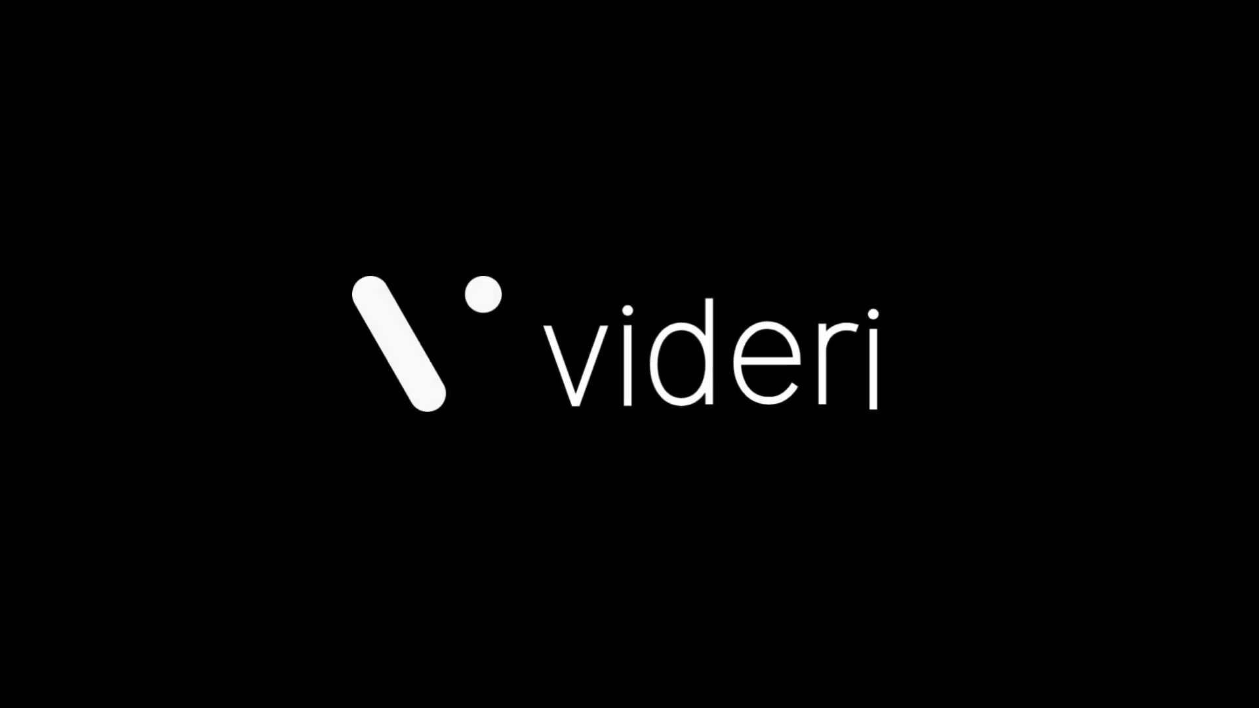